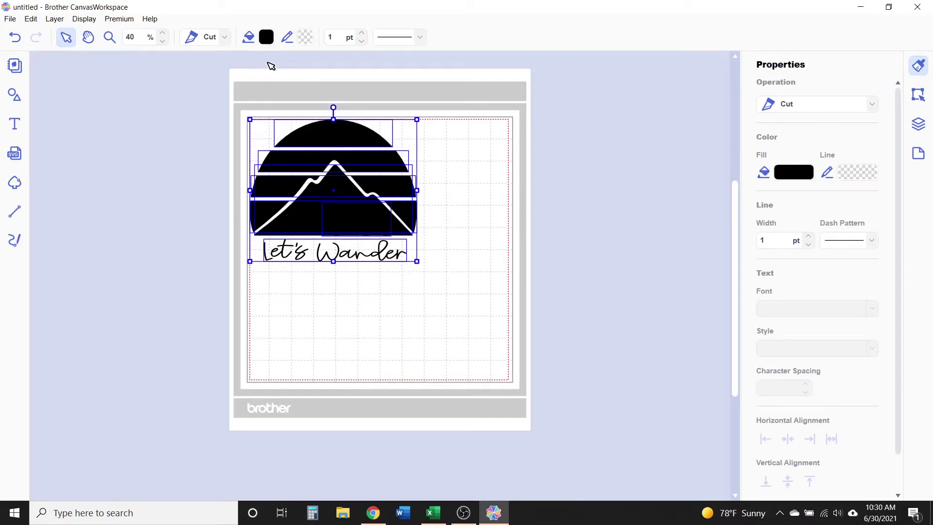
Remove the fill from all selected design shapes and give them a black outline.
left_click(266, 38)
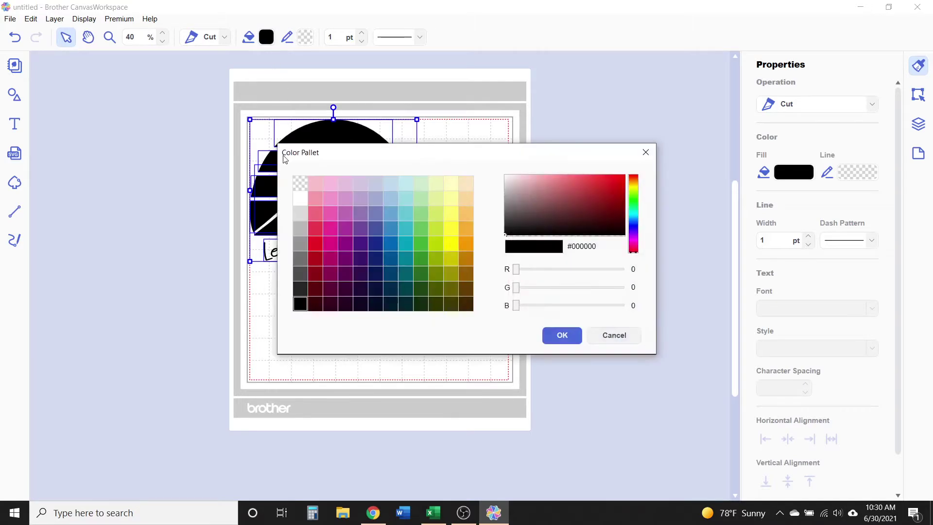
left_click(298, 185)
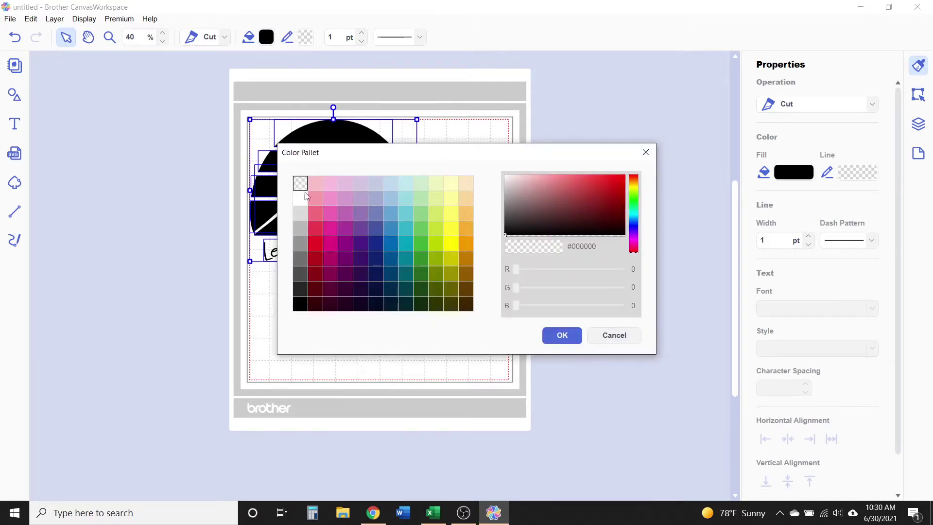
left_click(568, 335)
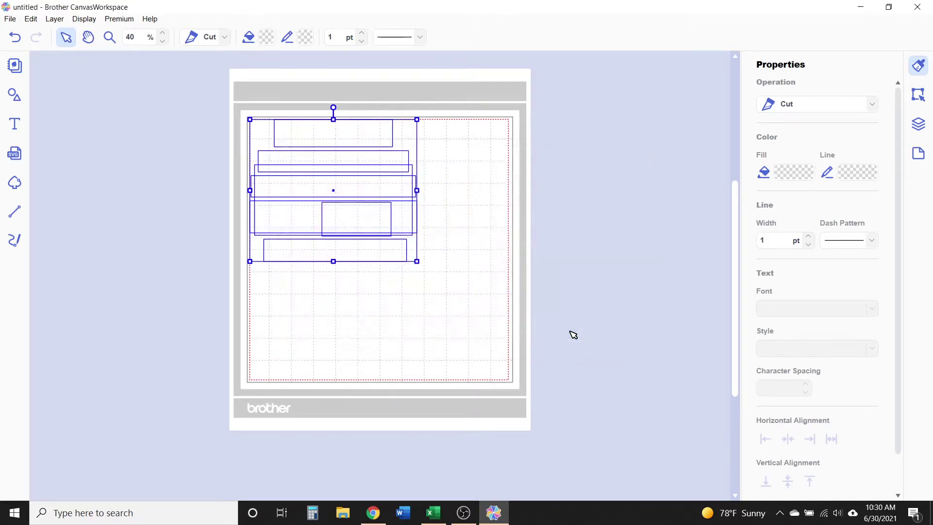
left_click(306, 37)
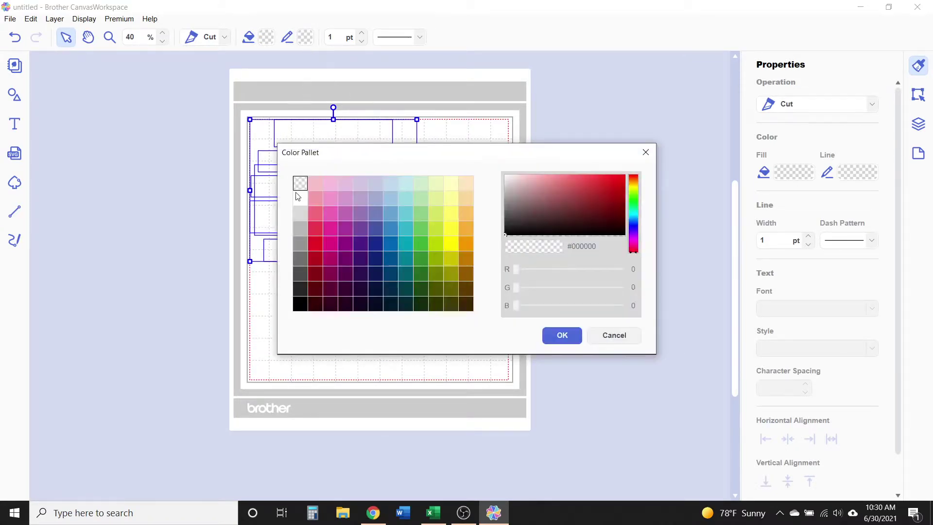
left_click(301, 304)
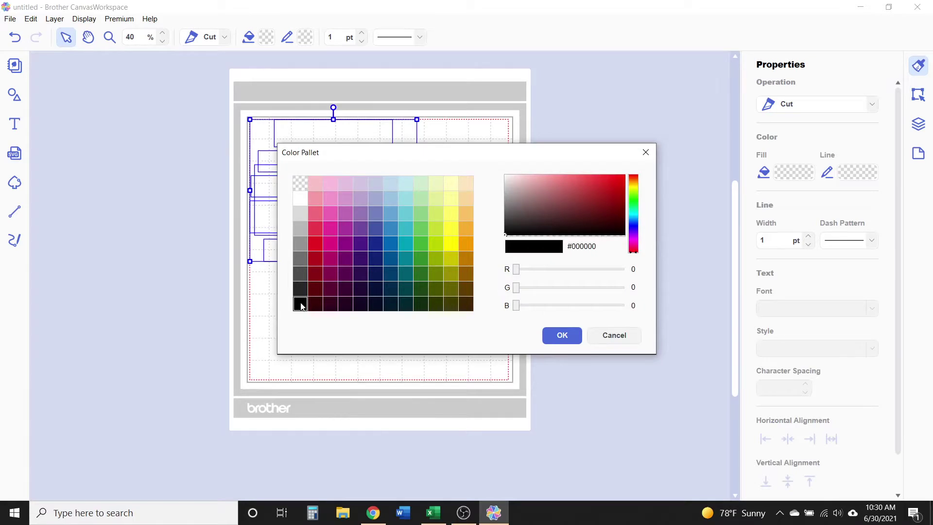
left_click(561, 335)
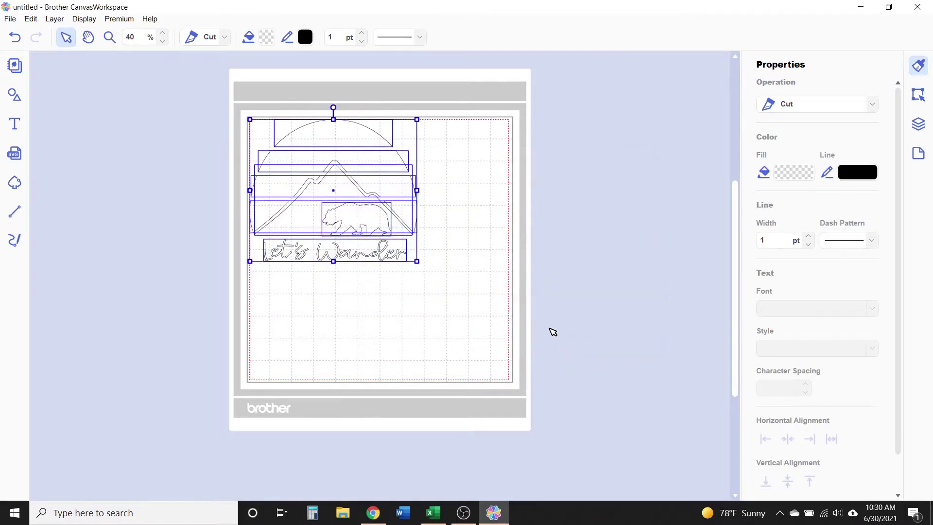
Fill the topmost segment of the sun with pale aqua.
left_click(166, 32)
left_click(166, 32)
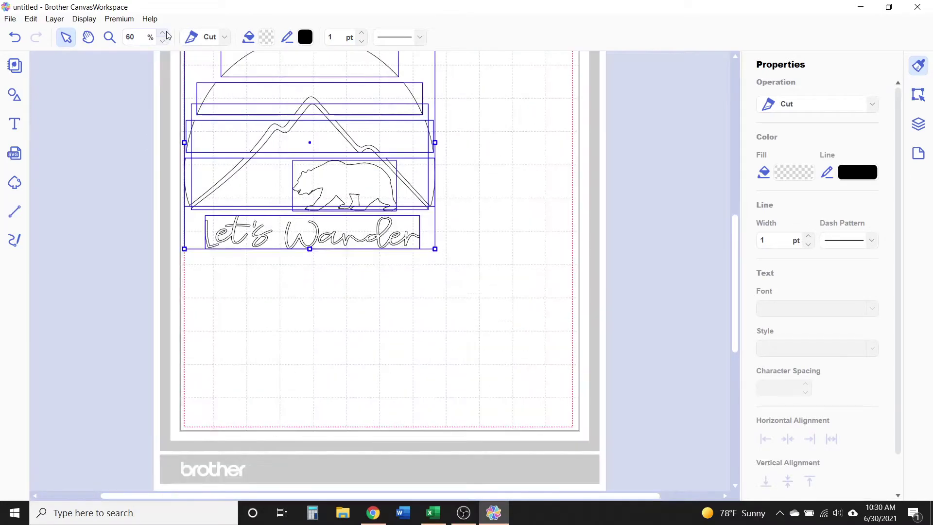
left_click(166, 33)
left_click(165, 33)
left_click(165, 33)
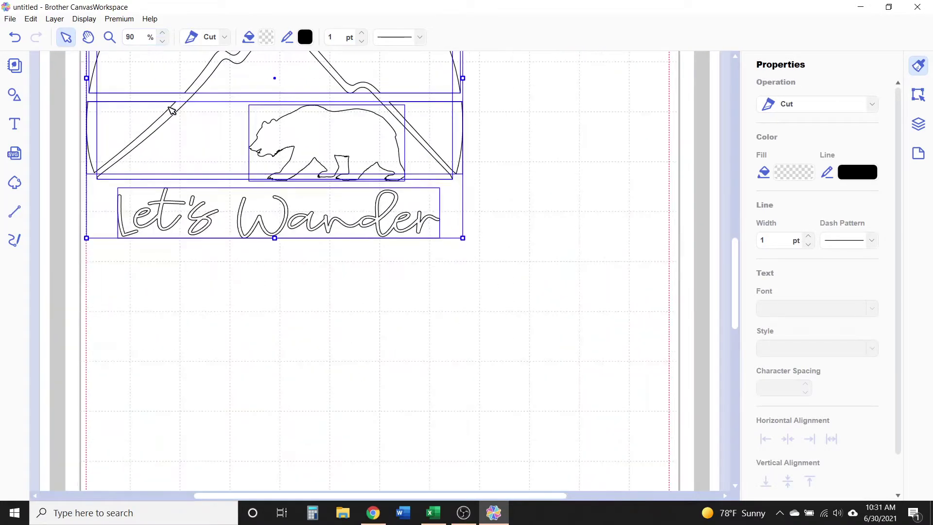
left_click_drag(736, 255, 745, 214)
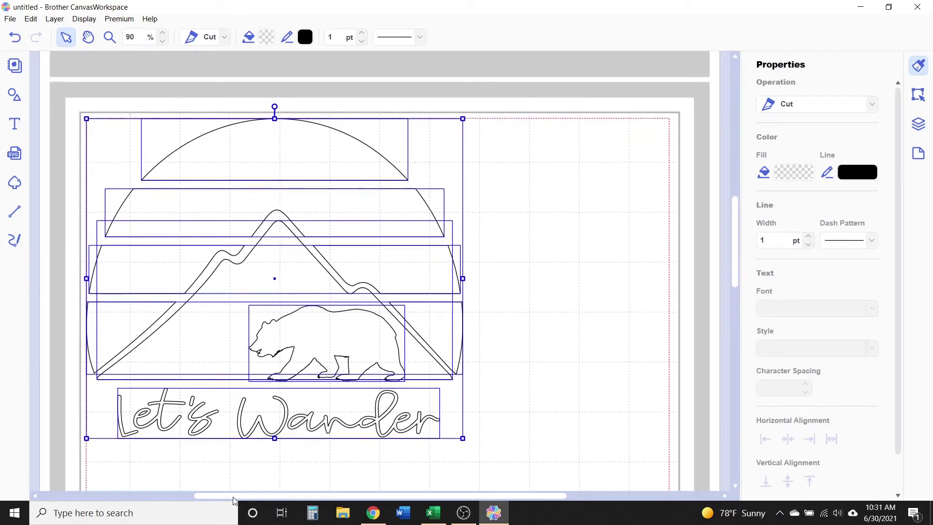
left_click_drag(236, 496, 178, 496)
left_click(131, 409)
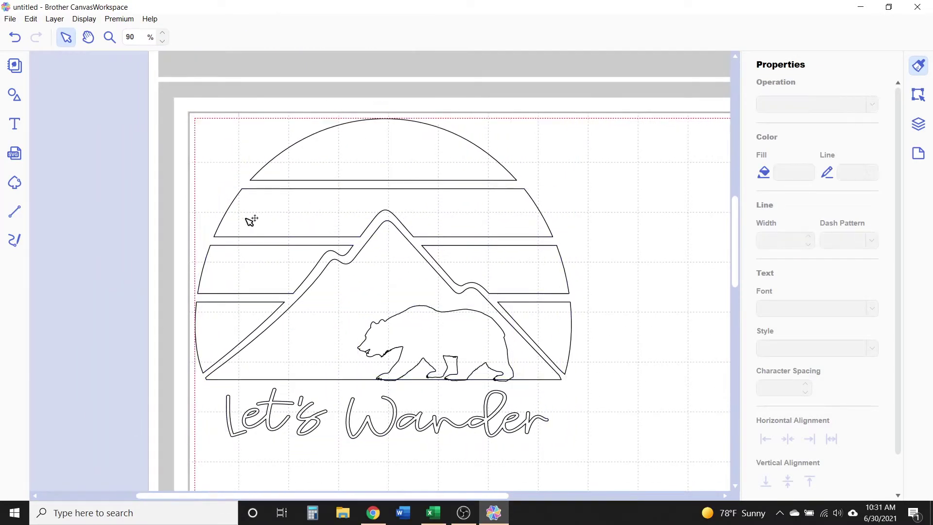
left_click(301, 165)
left_click(266, 37)
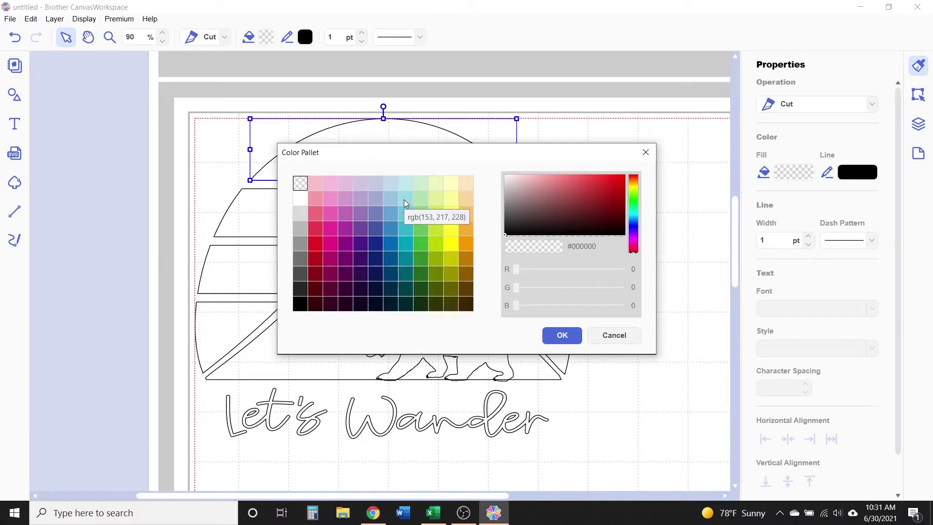
left_click(405, 195)
left_click(554, 335)
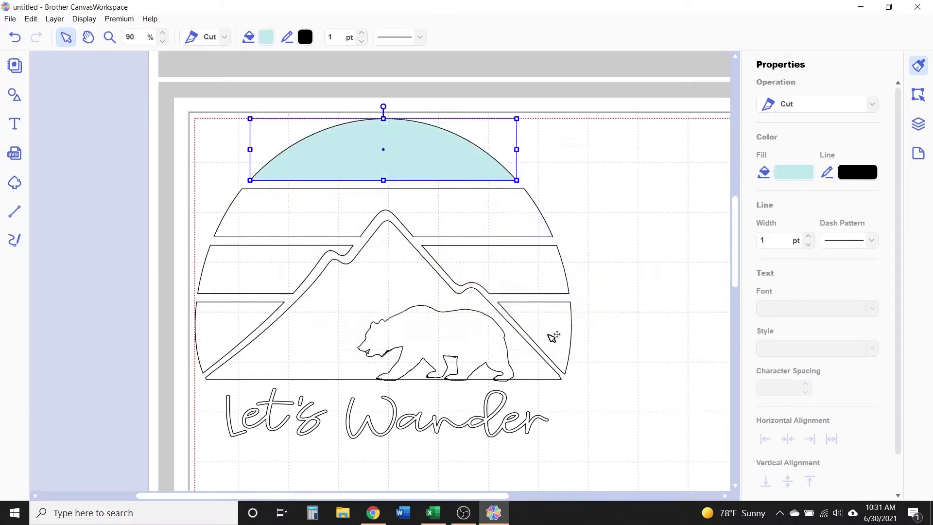
Fill the second band of the sun with teal #33B2C9.
left_click(513, 228)
left_click(266, 38)
left_click(405, 232)
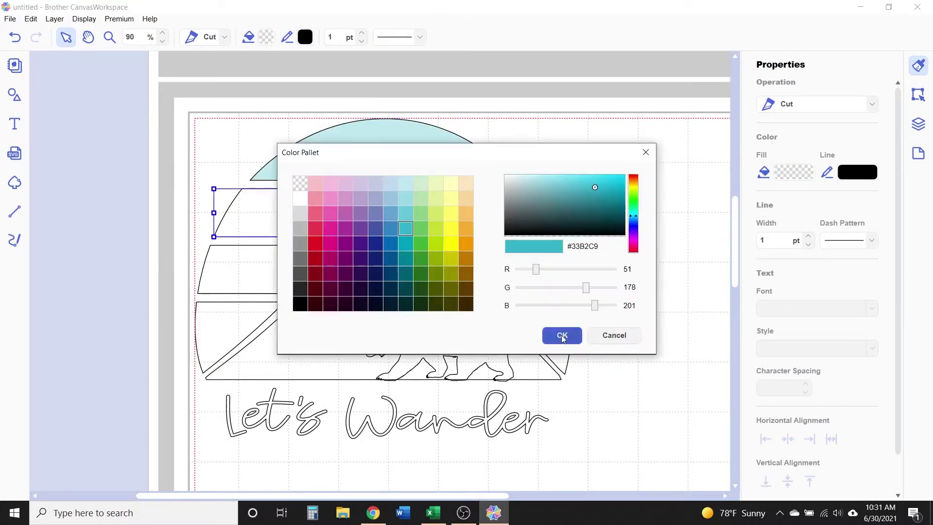
left_click(558, 335)
Fill the third band of the sun with dark blue.
left_click(549, 282)
left_click(266, 38)
left_click(434, 289)
left_click(559, 335)
Fill the lowest band of the sun with dark navy.
left_click(565, 338)
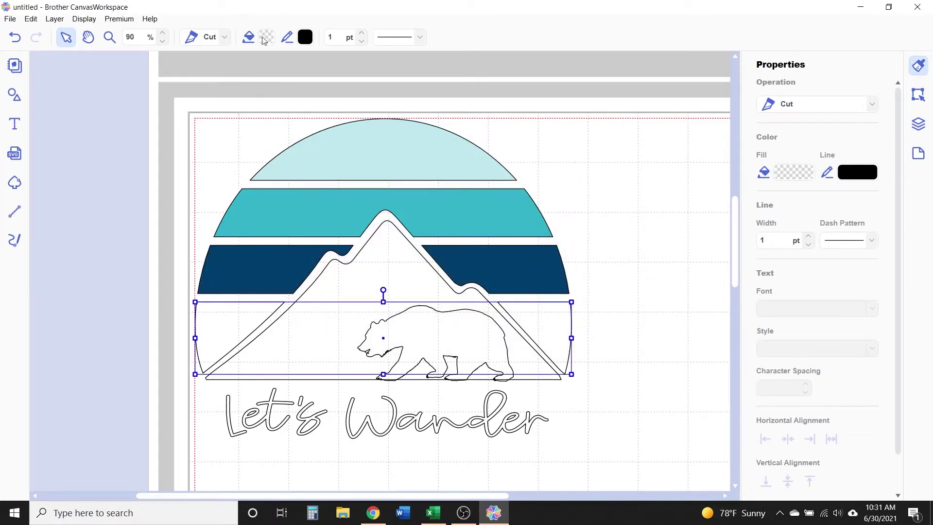
left_click(266, 36)
left_click(380, 281)
left_click(559, 335)
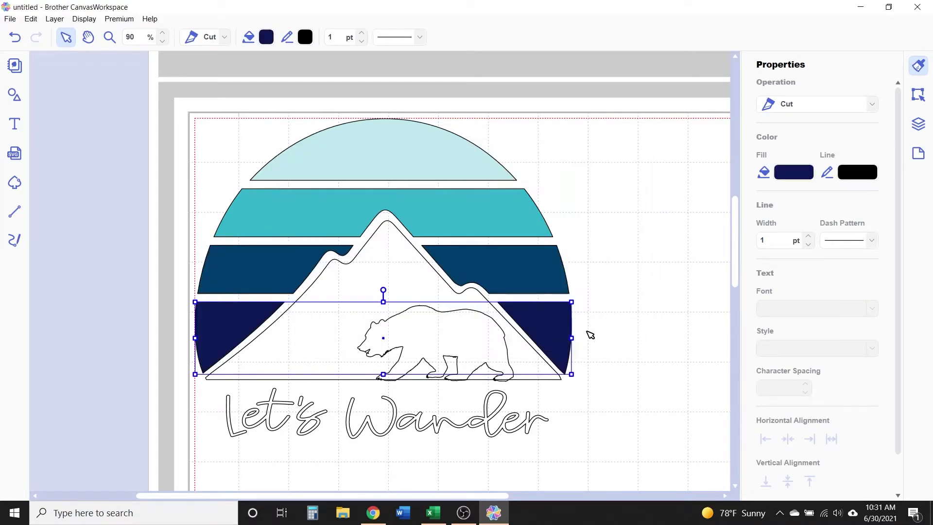
Fill the bear with dark purple #2D1151.
left_click(486, 341)
left_click(266, 37)
left_click(366, 275)
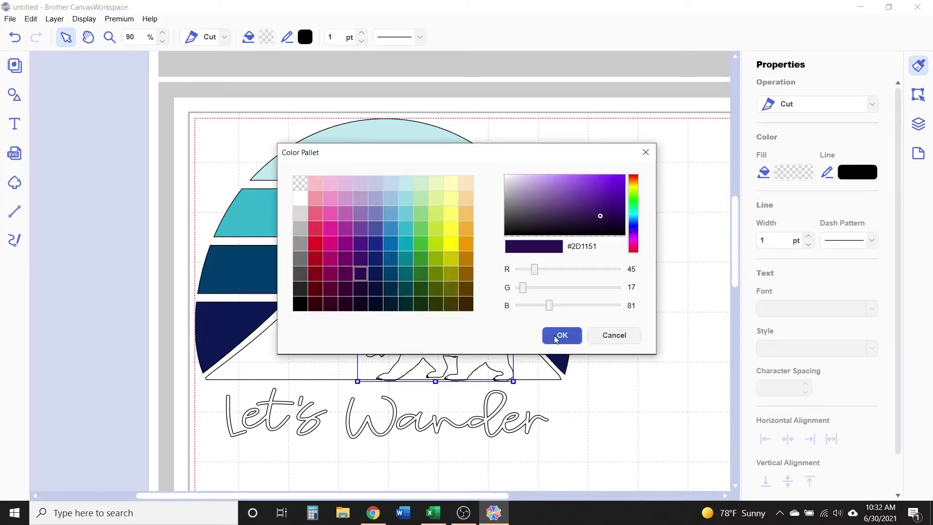
left_click(559, 335)
Fill the mountain behind the bear with medium blue.
left_click(400, 262)
left_click(266, 37)
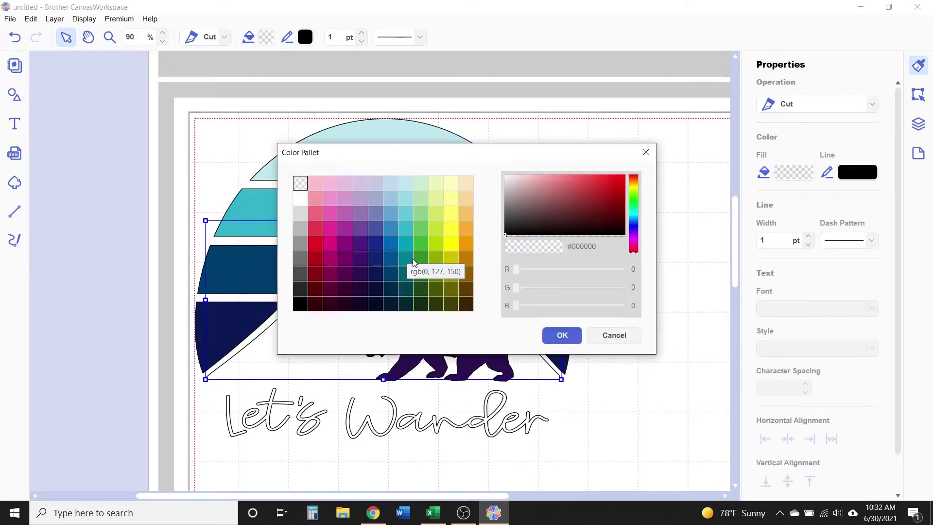
left_click(390, 265)
left_click(560, 335)
Fill the "Let's Wander" lettering with navy blue.
left_click(484, 416)
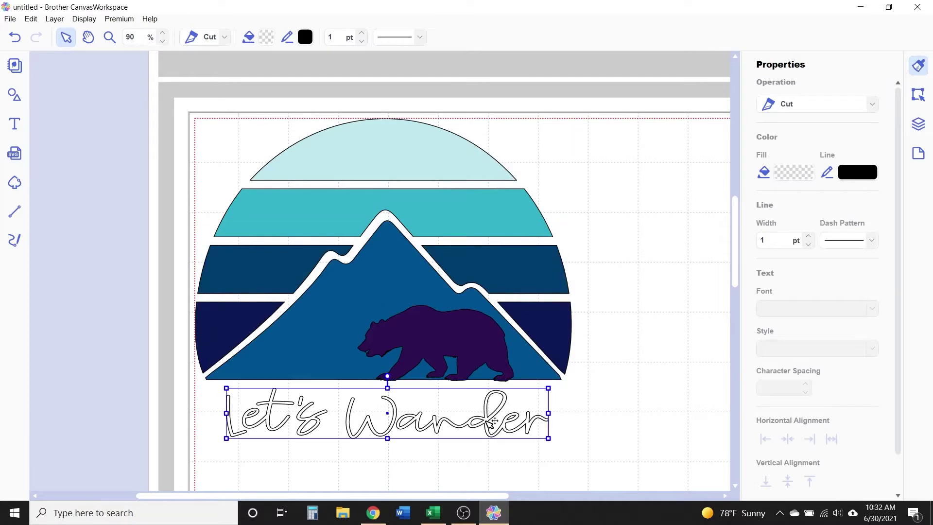
left_click(266, 37)
left_click(375, 258)
left_click(561, 336)
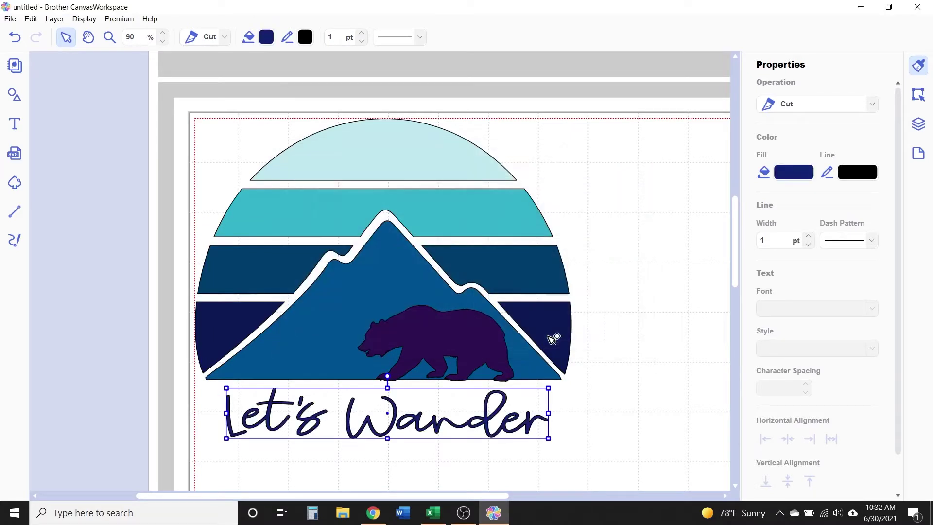
Apply the same dark navy fill to the bear and the lowest band of the sun.
left_click(641, 303)
left_click(556, 339)
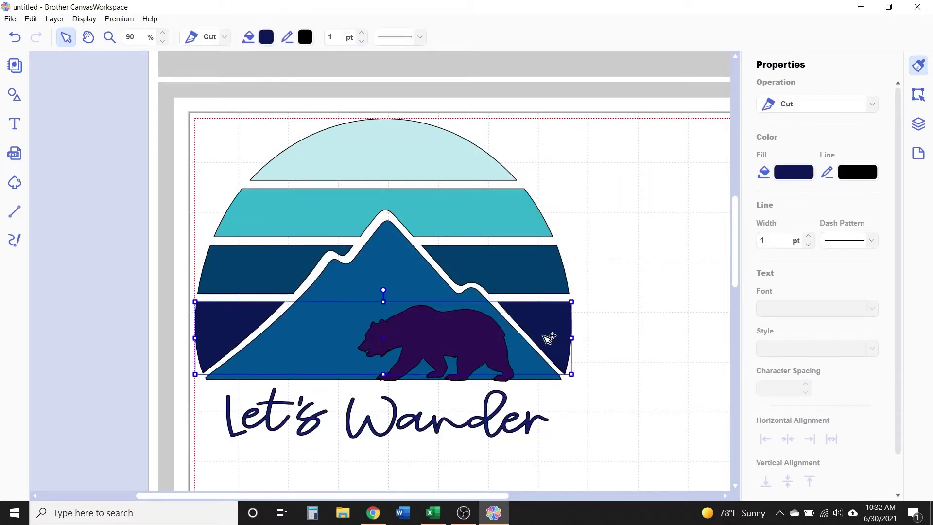
left_click(266, 37)
left_click(375, 265)
left_click(561, 335)
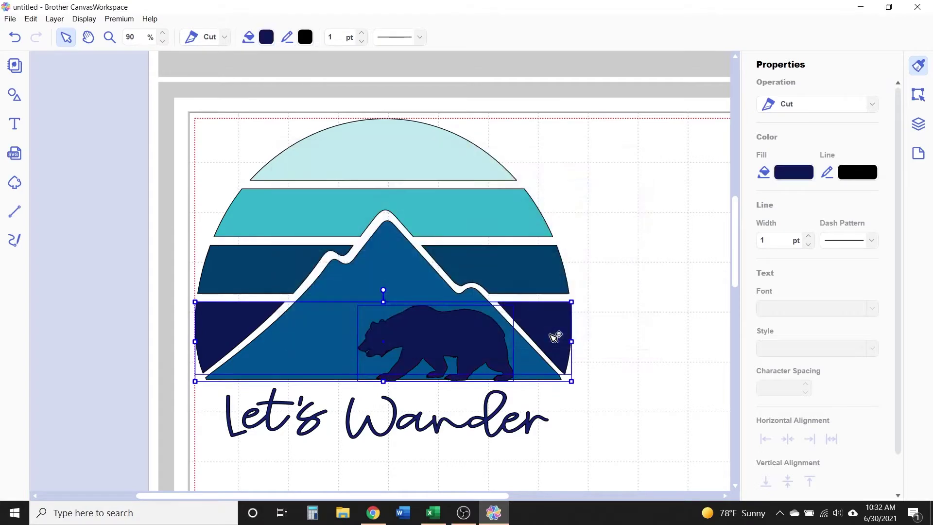
Recolor the "Let's Wander" lettering with the same dark navy as the bear, and clear the selection.
left_click(491, 434)
left_click(267, 39)
left_click(375, 271)
left_click(561, 335)
left_click(652, 353)
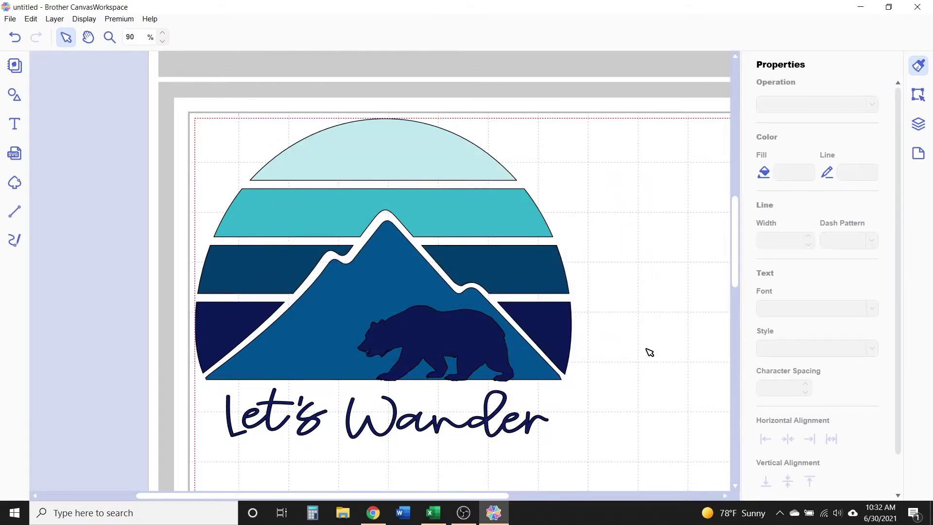
Insert a plain square, shrink it, duplicate it, and place one small square on each side of the sun's topmost segment.
left_click(15, 95)
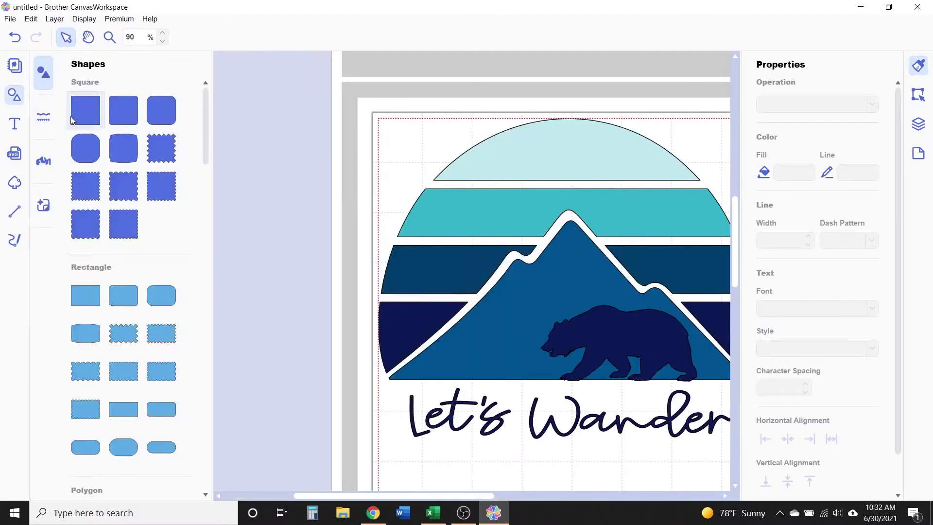
left_click(86, 115)
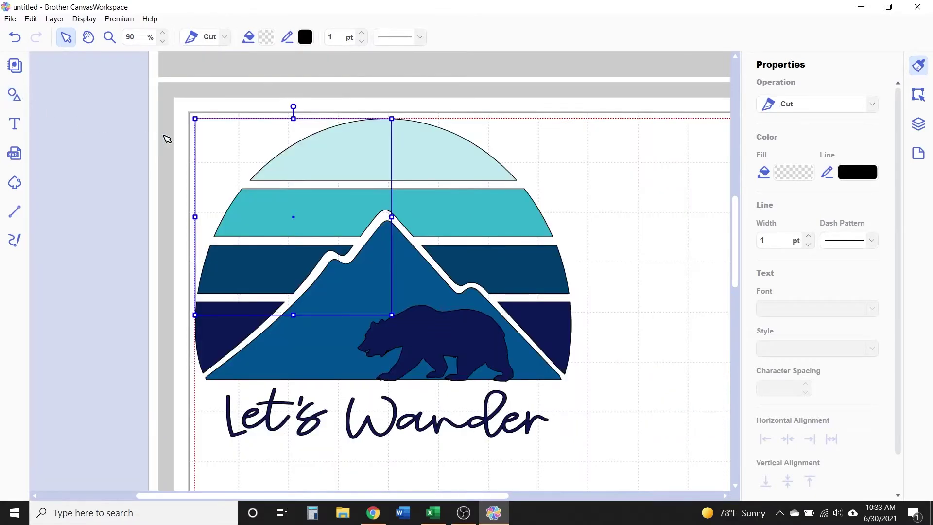
left_click_drag(392, 315, 547, 142)
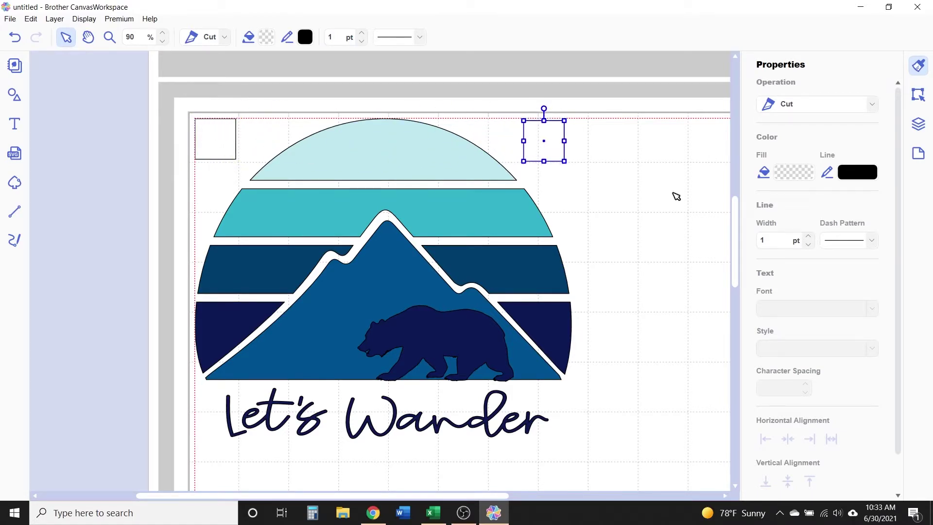
left_click(209, 164)
left_click_drag(214, 159, 220, 184)
left_click_drag(548, 162, 550, 184)
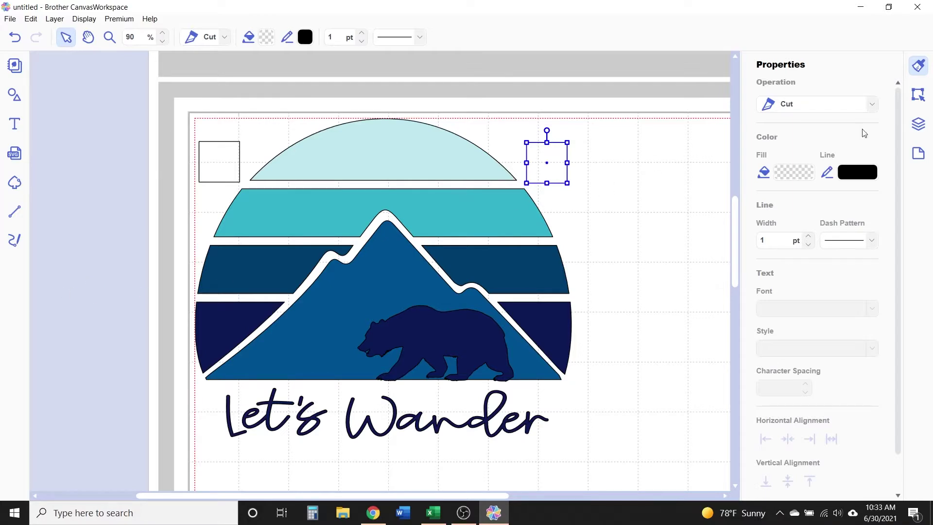
Duplicate the sun's topmost segment together with the two small squares beside it.
left_click(920, 124)
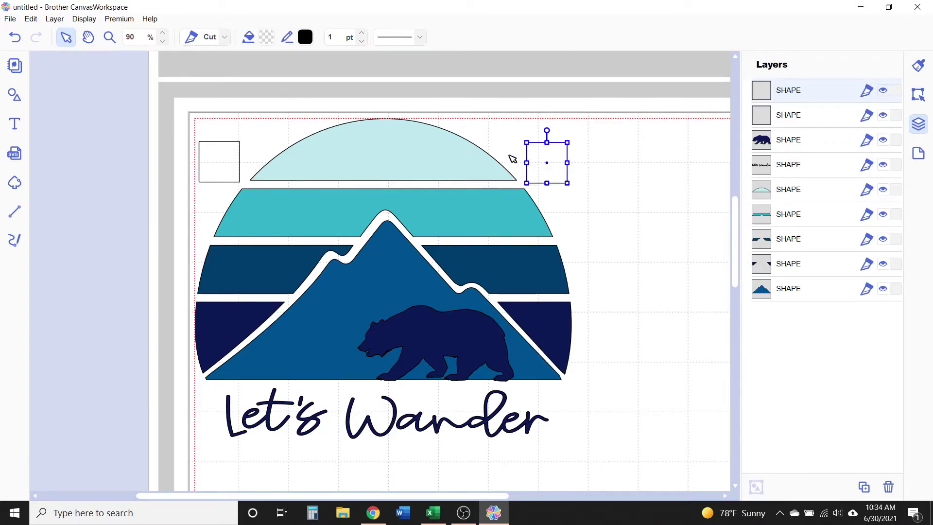
left_click(450, 156, "shift")
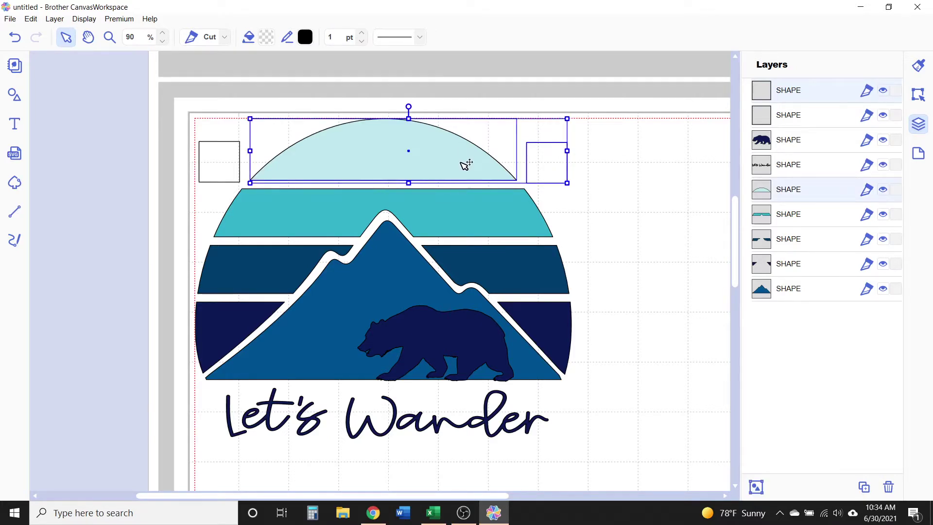
left_click(241, 158, "shift")
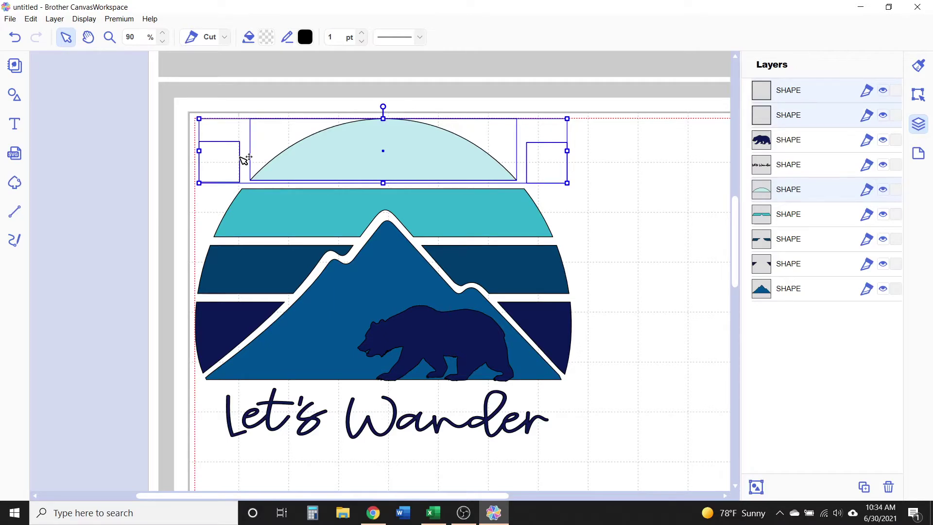
right_click(329, 163)
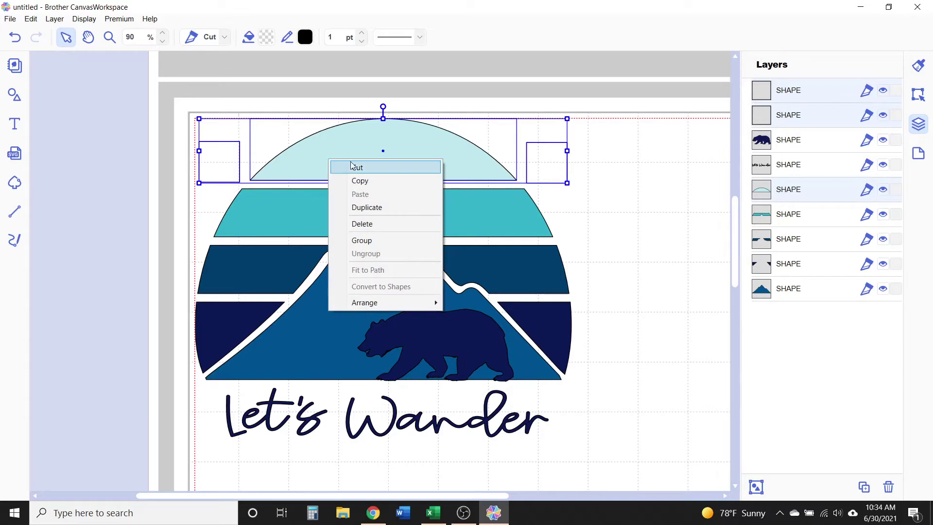
left_click(357, 208)
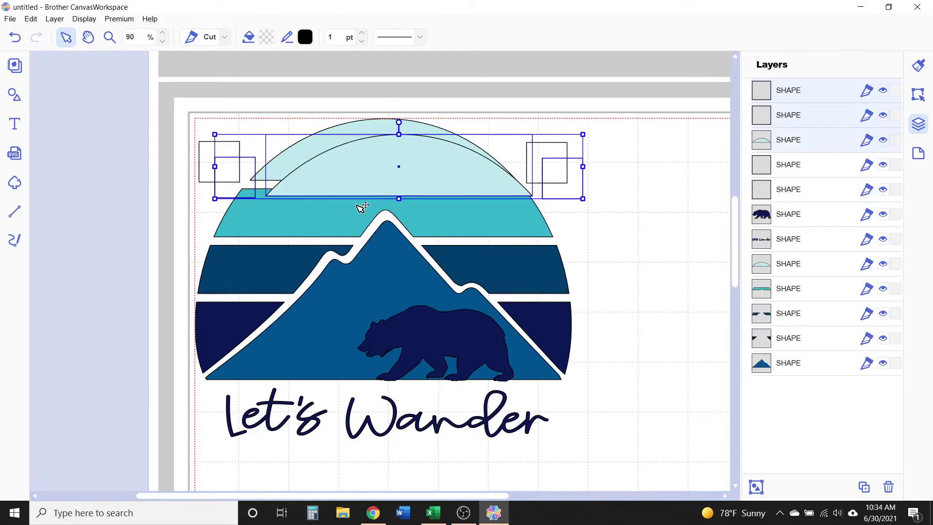
Group the duplicated segment with its two squares and move the group to the right of the design.
right_click(399, 167)
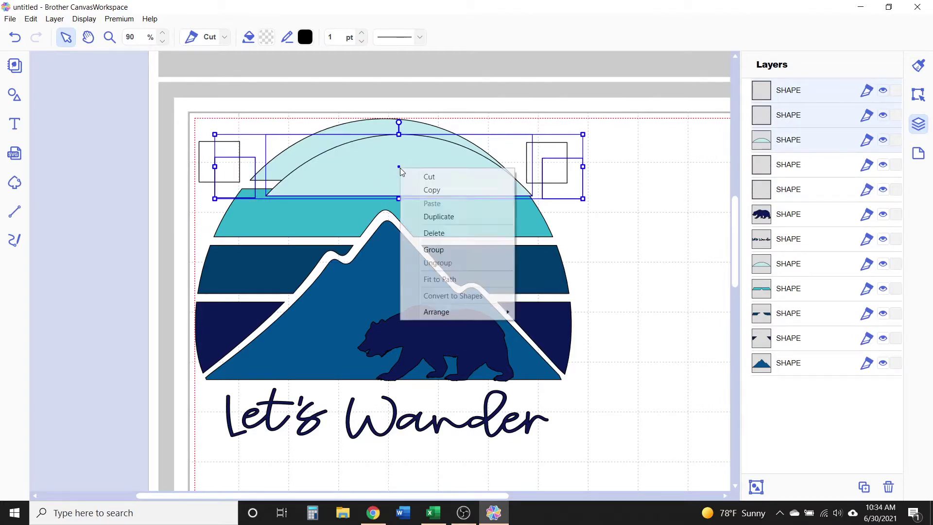
left_click(434, 249)
left_click_drag(399, 167, 769, 154)
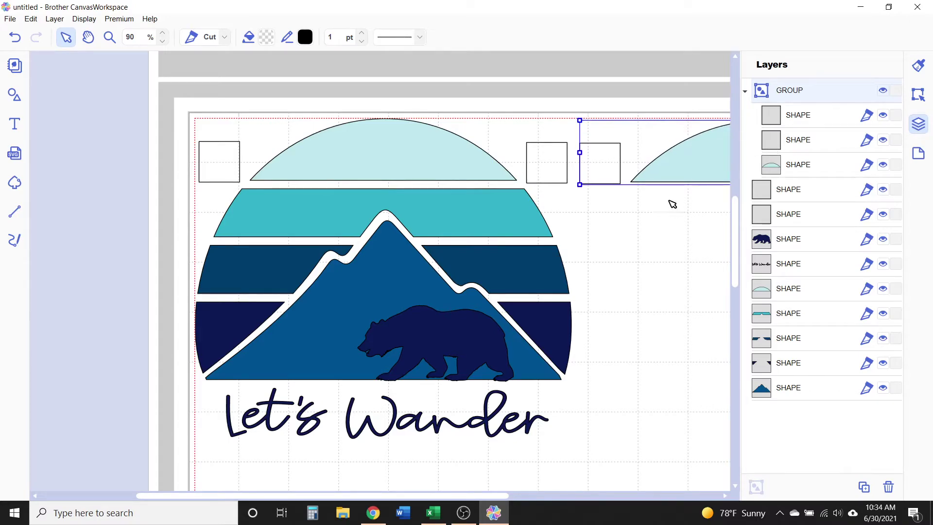
left_click(163, 41)
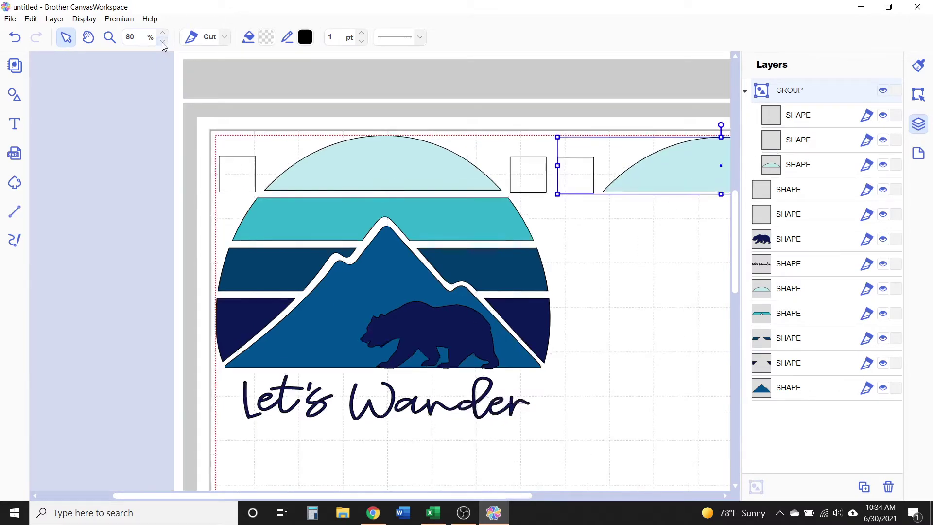
left_click(163, 43)
left_click(162, 42)
left_click(163, 42)
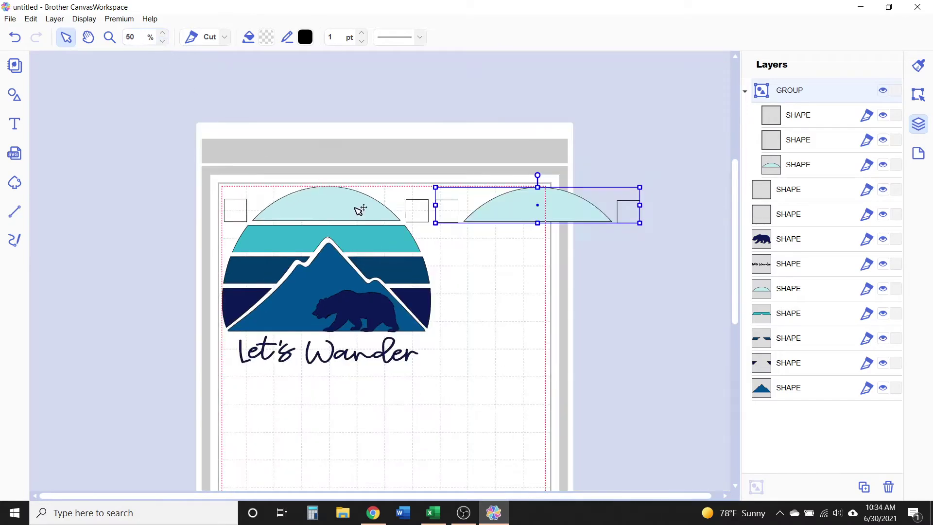
Move the grouped copy of the sun's topmost segment up beyond the mat's upper edge and clear the selection.
left_click_drag(518, 212, 532, 108)
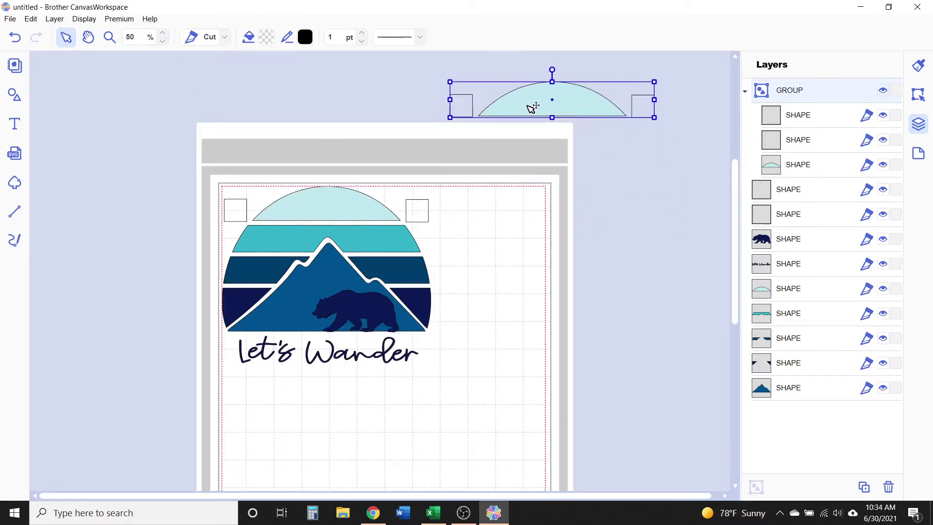
left_click(504, 214)
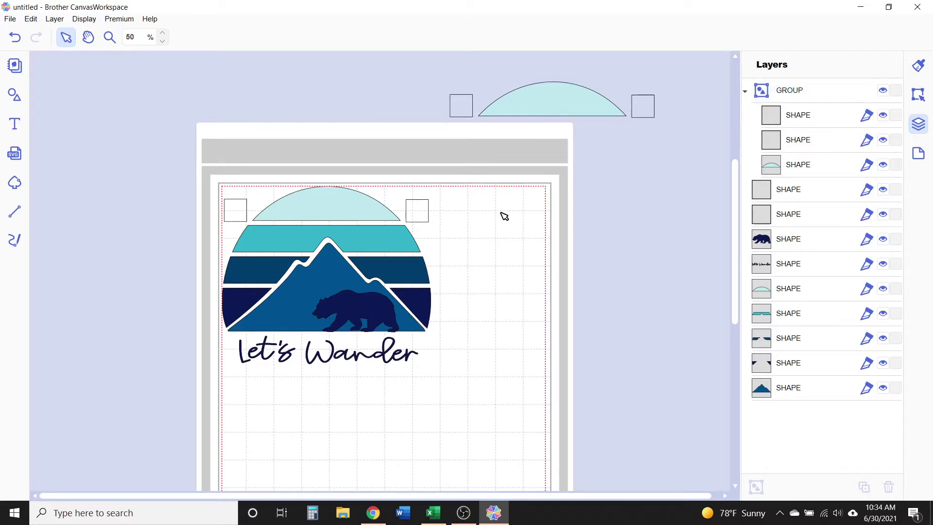
Copy and paste the original teal sun band together with the two registration squares.
left_click(399, 243)
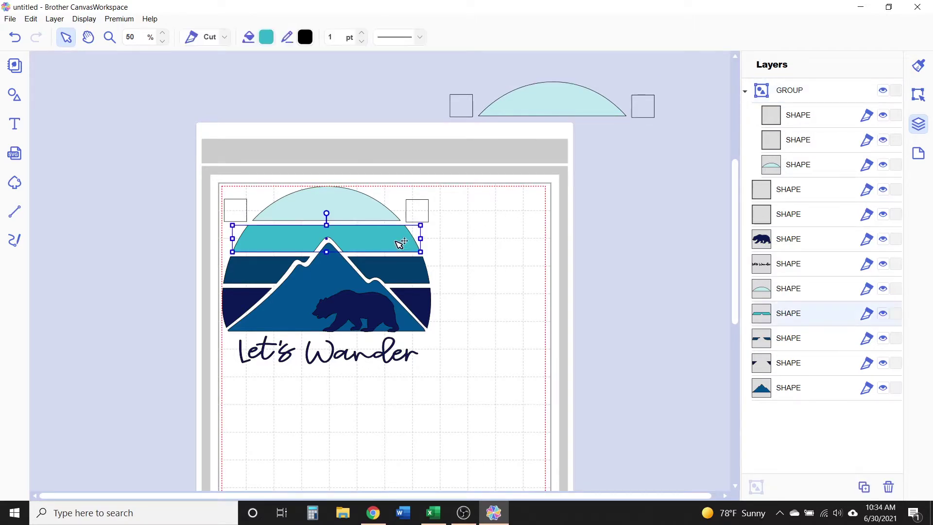
left_click(430, 214, "shift")
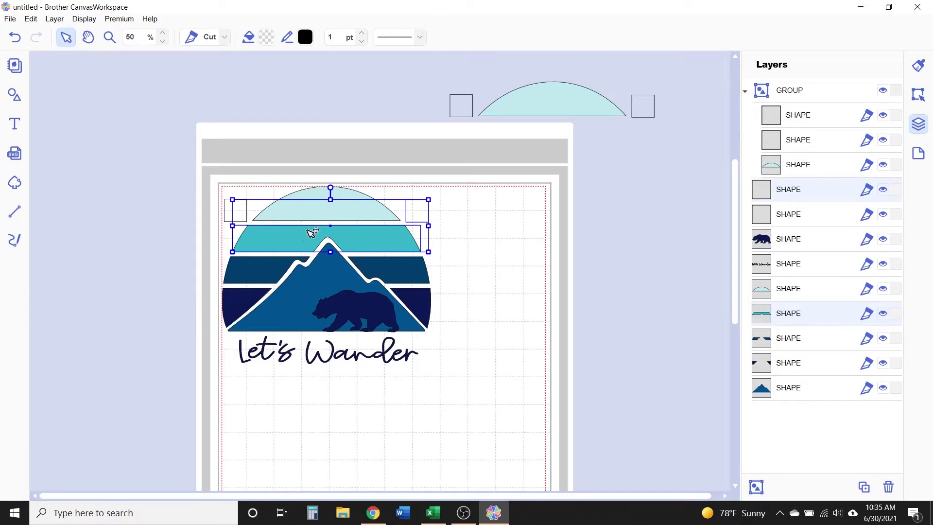
left_click(248, 211, "shift")
right_click(267, 239)
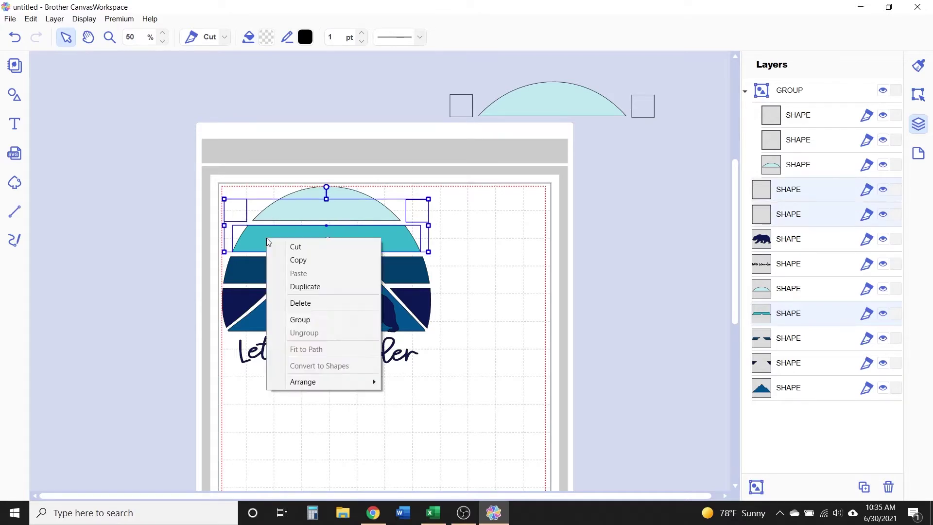
left_click(289, 260)
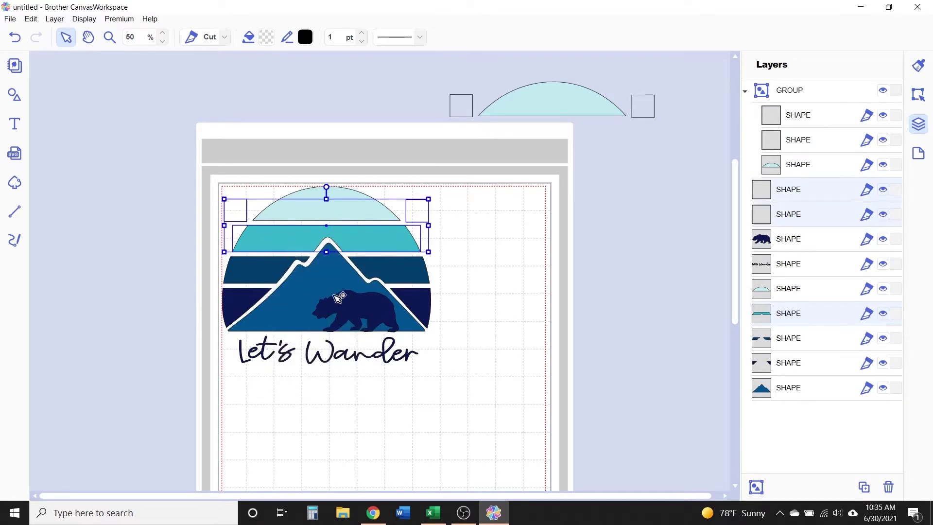
right_click(480, 429)
left_click(520, 305)
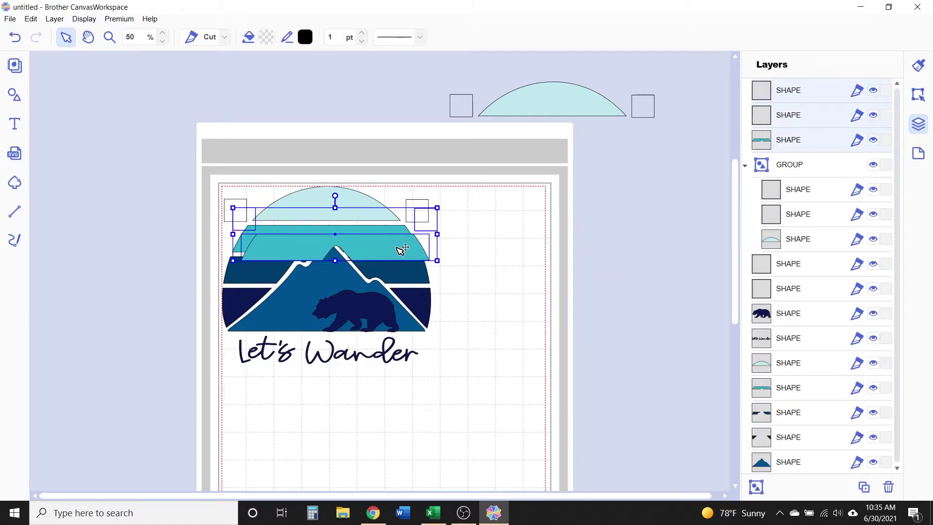
Group the copied teal band with its squares and position it beneath the separated topmost segment, aligning the squares over the existing ones.
left_click_drag(396, 252, 411, 438)
right_click(409, 435)
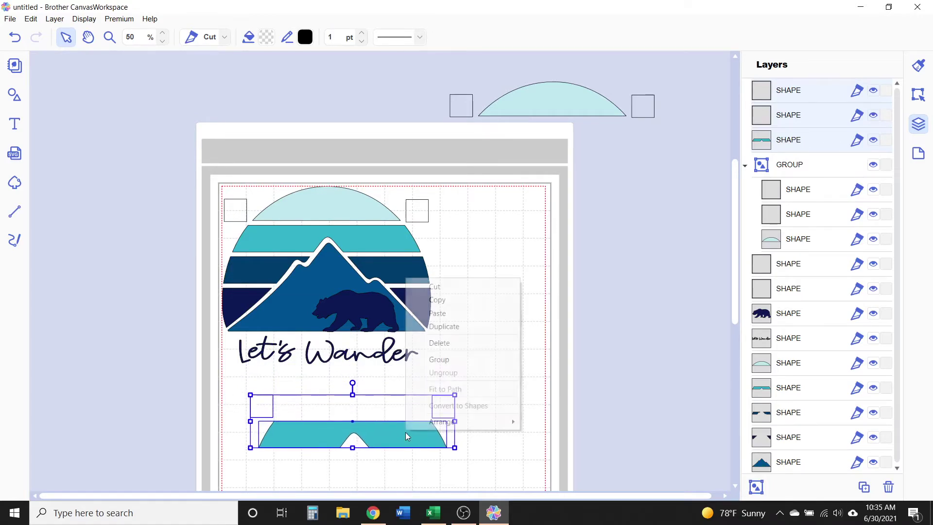
left_click(439, 360)
left_click_drag(392, 445, 590, 144)
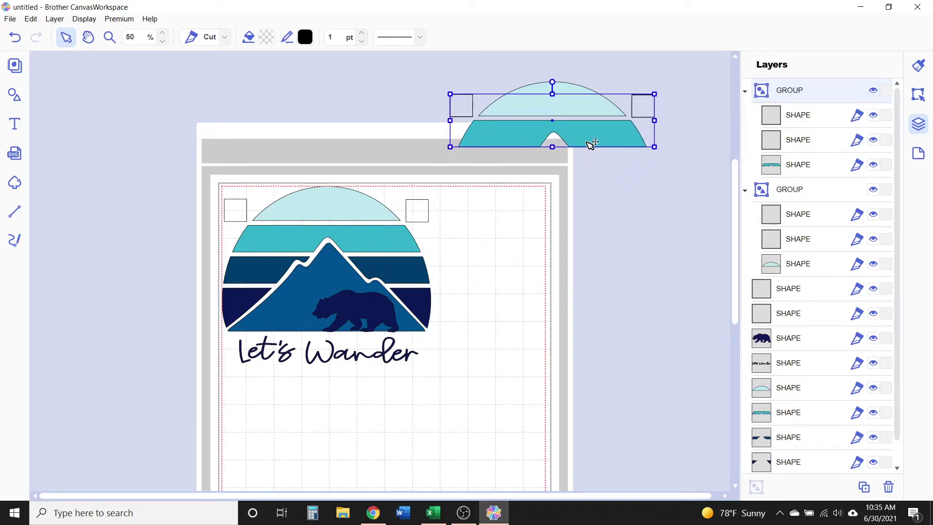
Duplicate the original dark blue band with the two registration squares and move the copy below the lettering.
left_click(421, 270)
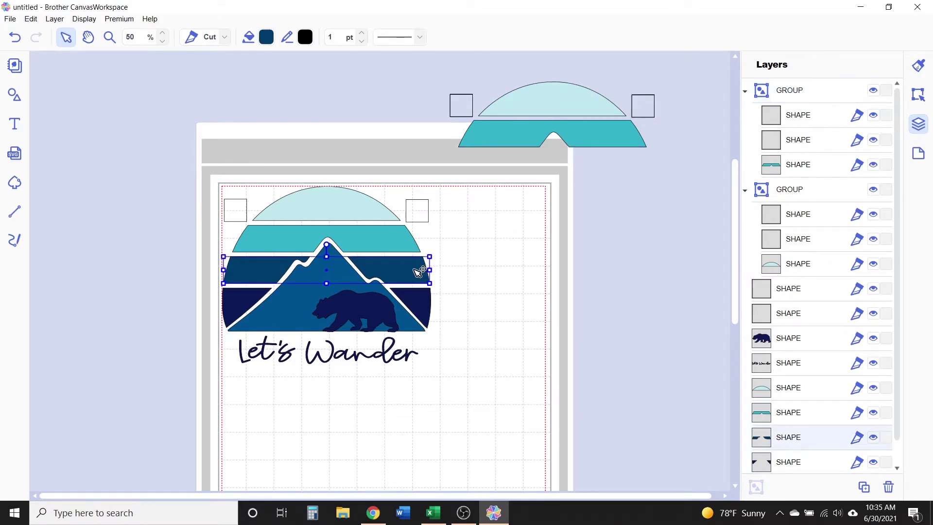
left_click(431, 216, "shift")
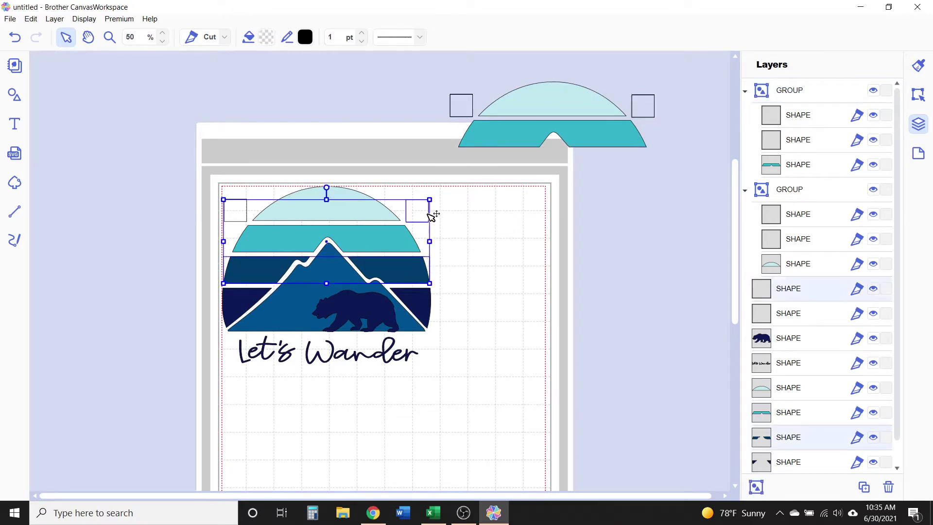
left_click(250, 217, "shift")
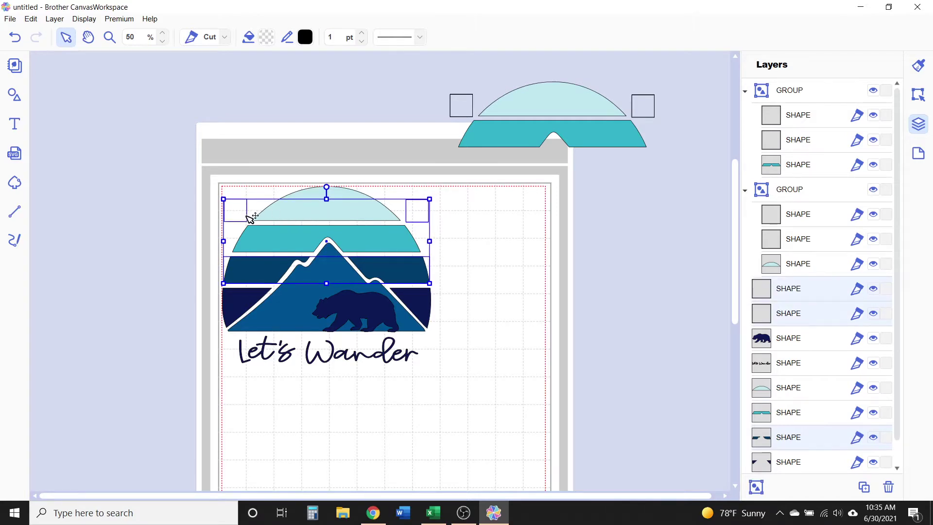
key("ctrl+d")
left_click_drag(422, 278, 465, 460)
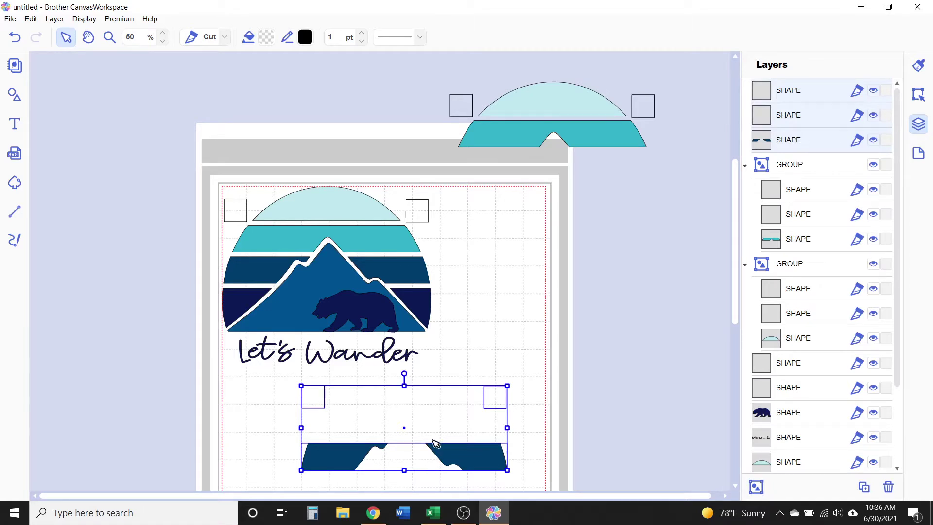
Group the dark blue band copy with its squares and align the group beneath the separated teal band.
left_click(55, 19)
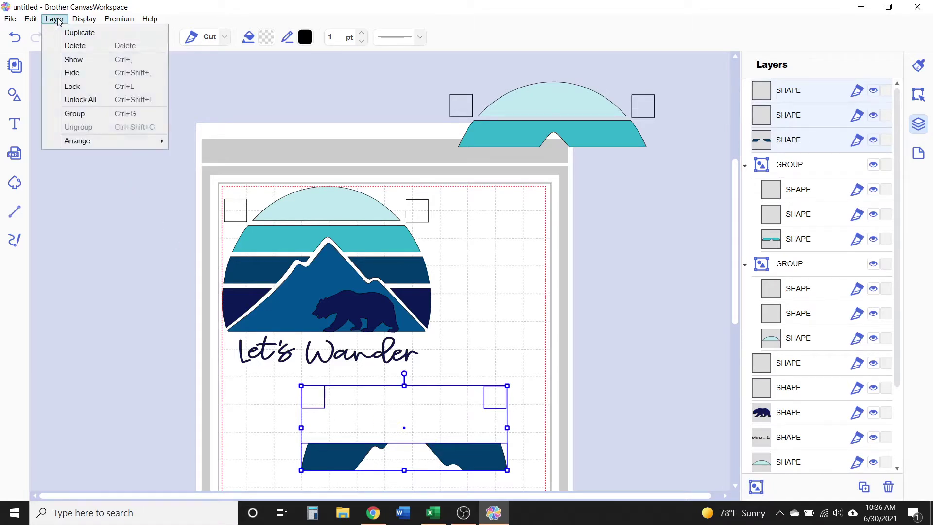
left_click(56, 120)
left_click_drag(468, 465, 616, 174)
Duplicate the original mountain together with the two registration squares.
left_click(341, 275)
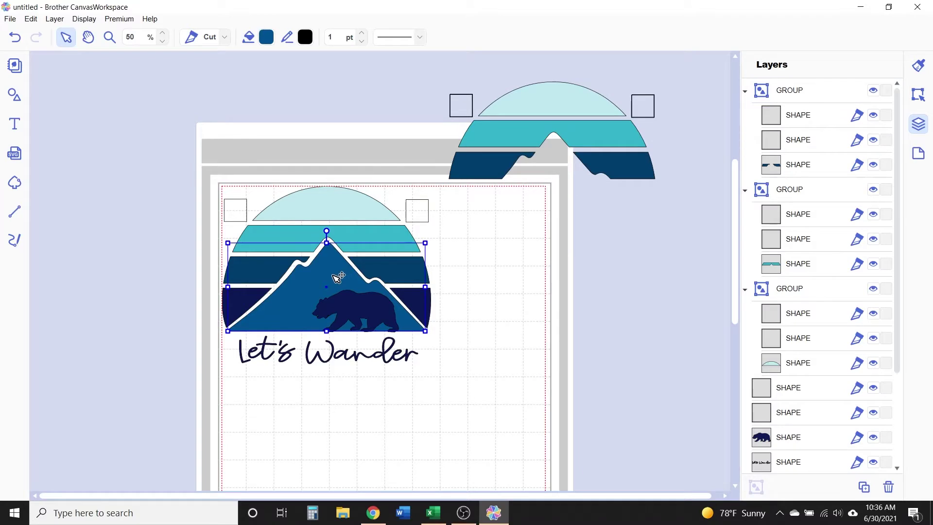
left_click(418, 210, "shift")
left_click(247, 216, "shift")
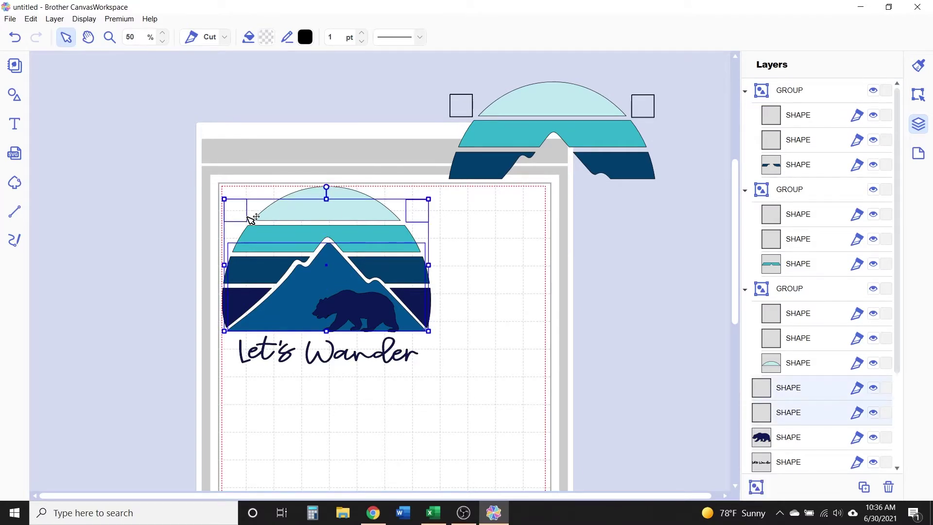
right_click(335, 262)
left_click(343, 313)
Group the mountain copy with its squares and align the group over the separated sun bands.
left_click_drag(340, 295, 573, 291)
right_click(572, 293)
left_click(602, 375)
left_click_drag(583, 322, 561, 203)
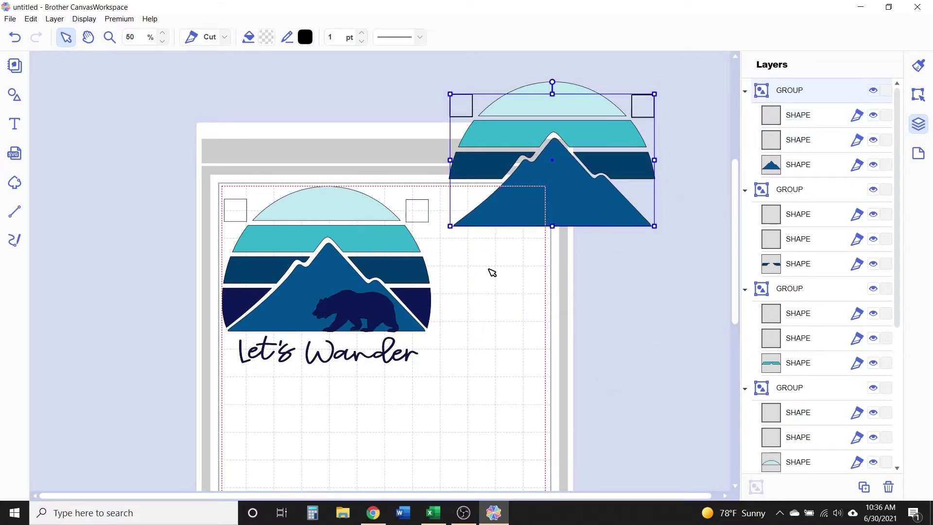
Duplicate the original navy corner band, bear and "Let's Wander" lettering together with the two registration squares.
left_click(429, 304)
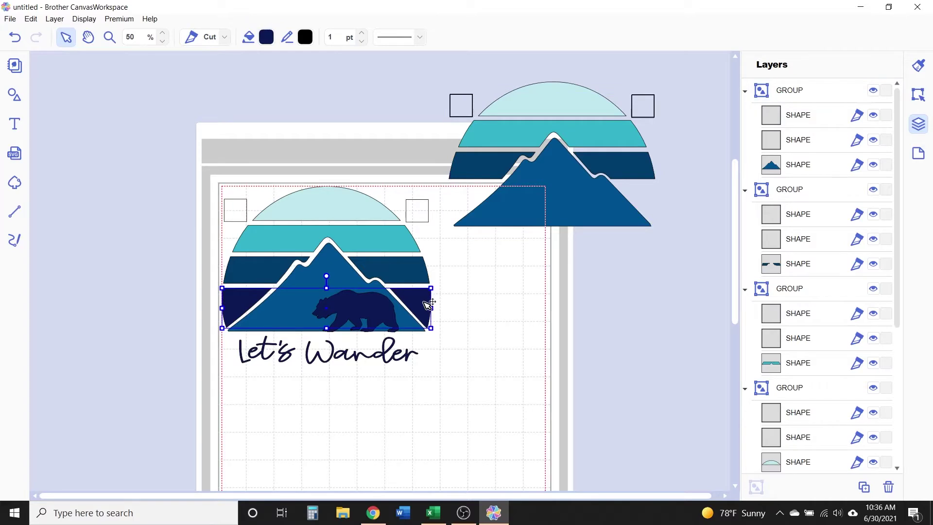
left_click(370, 317, "shift")
left_click(357, 361, "shift")
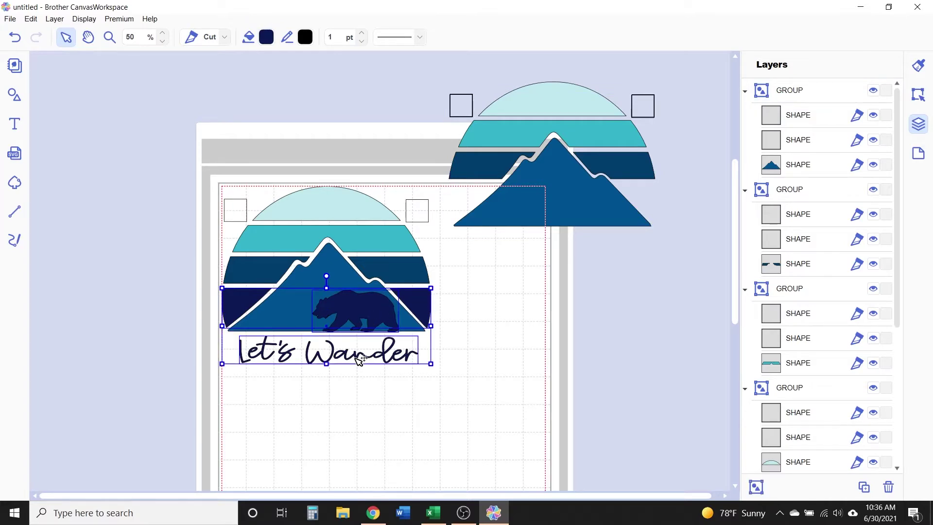
left_click(430, 221, "shift")
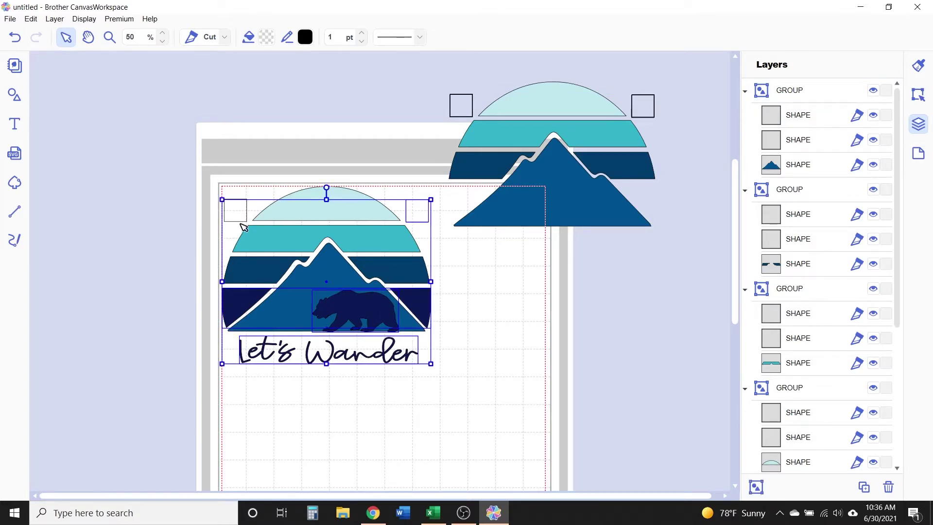
left_click(241, 220, "shift")
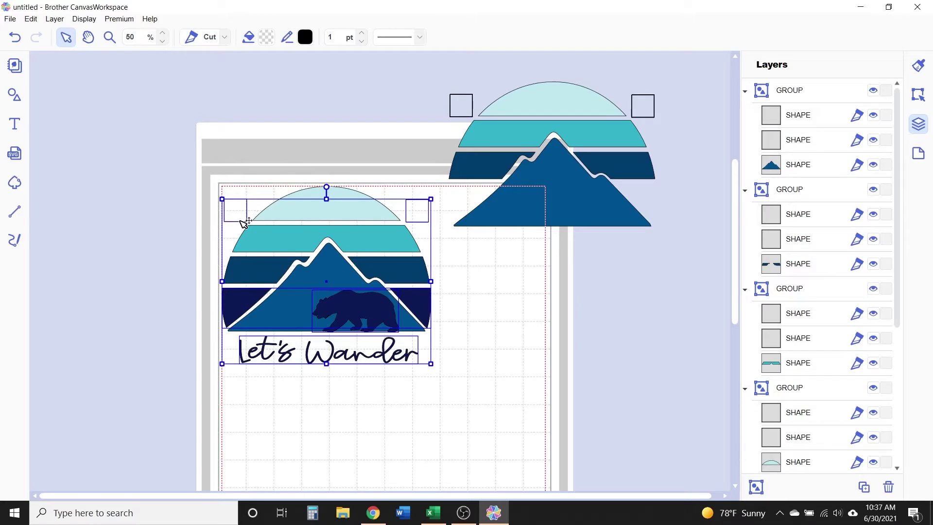
right_click(242, 222)
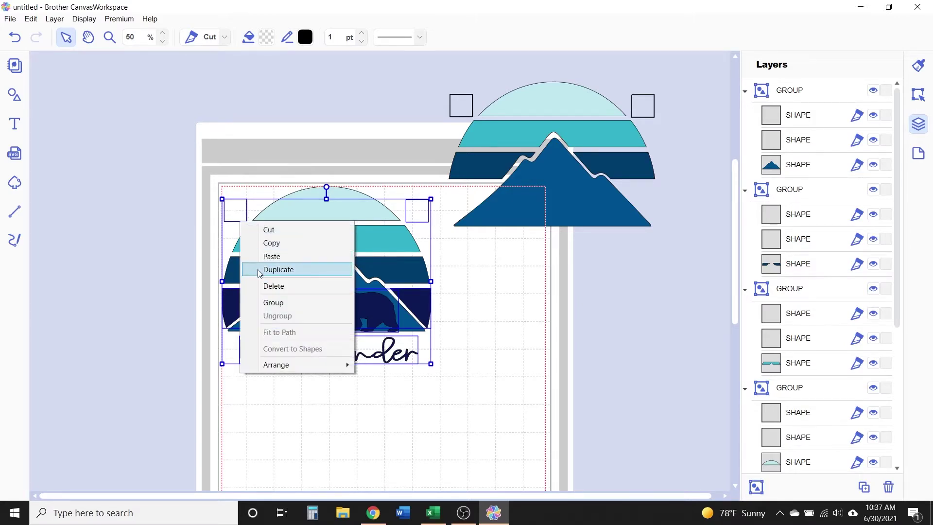
left_click(271, 270)
Align the navy band, bear and lettering copy with the separated design and group it with its squares.
left_click_drag(370, 315, 592, 202)
right_click(597, 339)
left_click(622, 420)
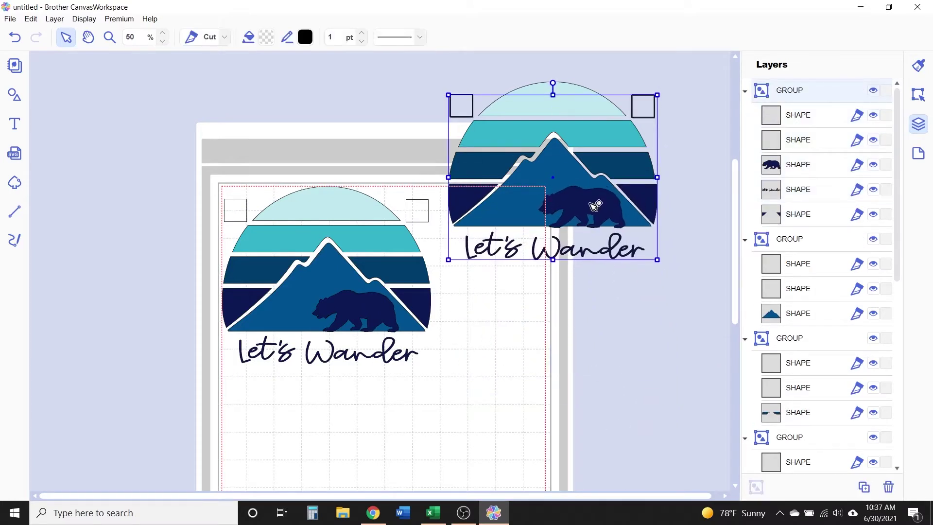
Rename the group containing the sun's topmost light segment to "Blue 1".
scroll(874, 219, "down", 5)
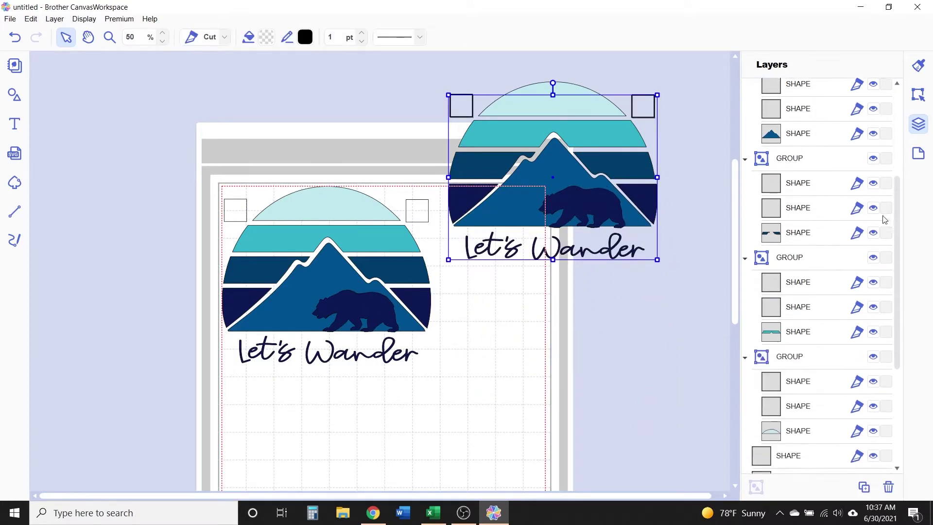
scroll(877, 282, "down", 1)
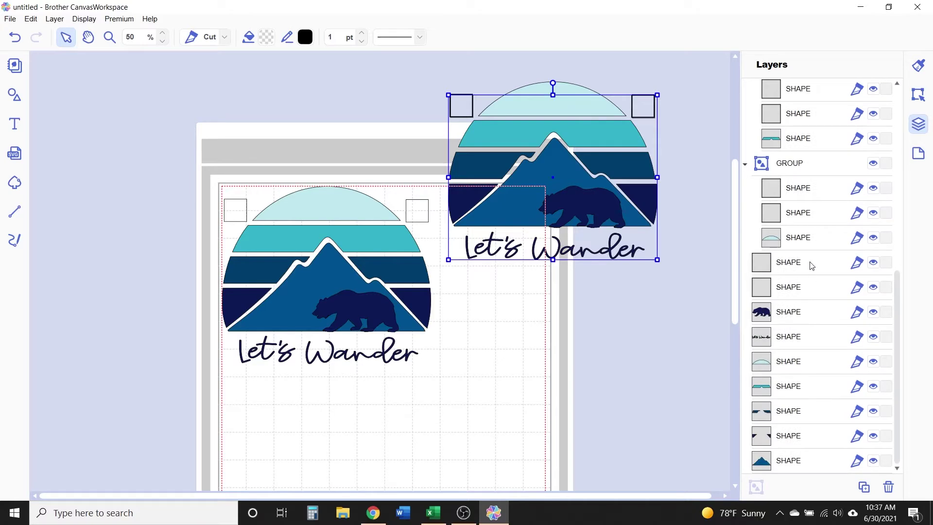
left_click(791, 165)
double_click(793, 164)
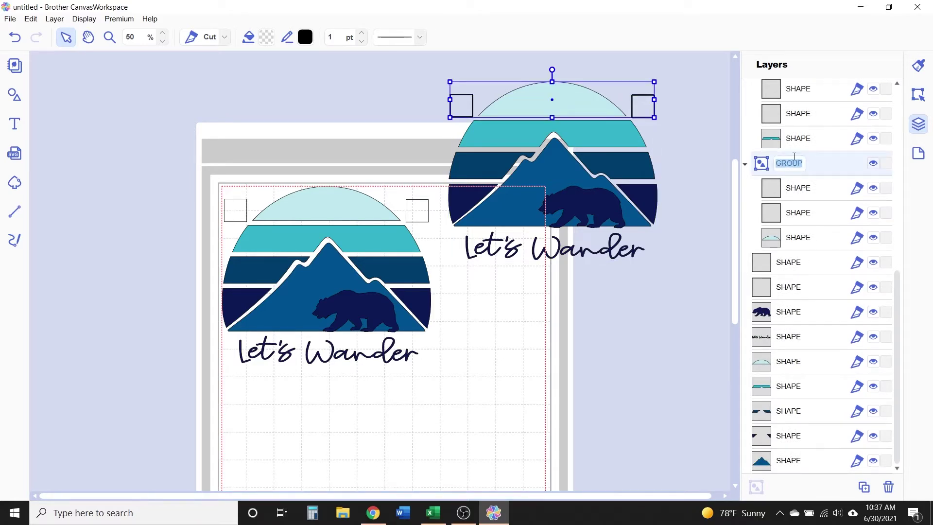
type("Blue 1")
key("Return")
Rename the teal band's group to "Blue 2" and collapse it in the layer list.
double_click(790, 140)
type("Blue 2")
key("Return")
left_click(745, 140)
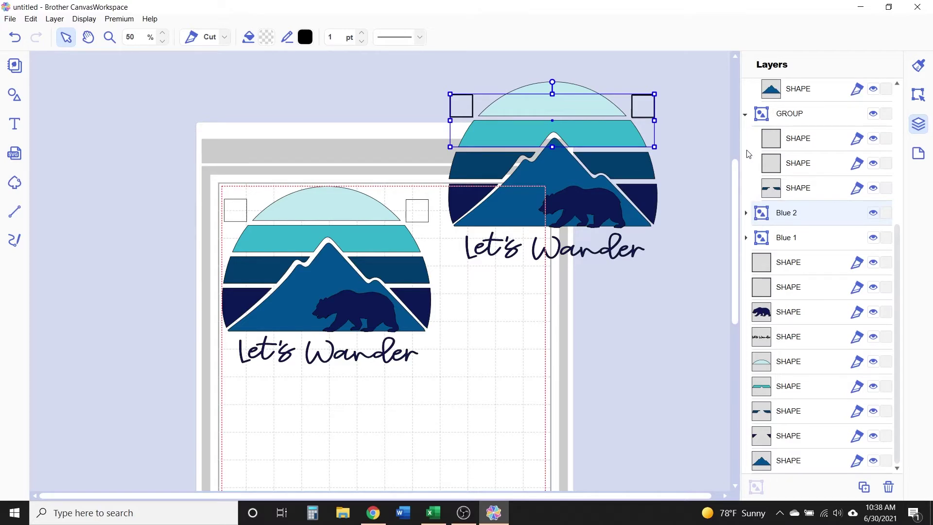
Rename the group containing the dark blue band to "Blue 3".
double_click(797, 114)
type("Blue 2")
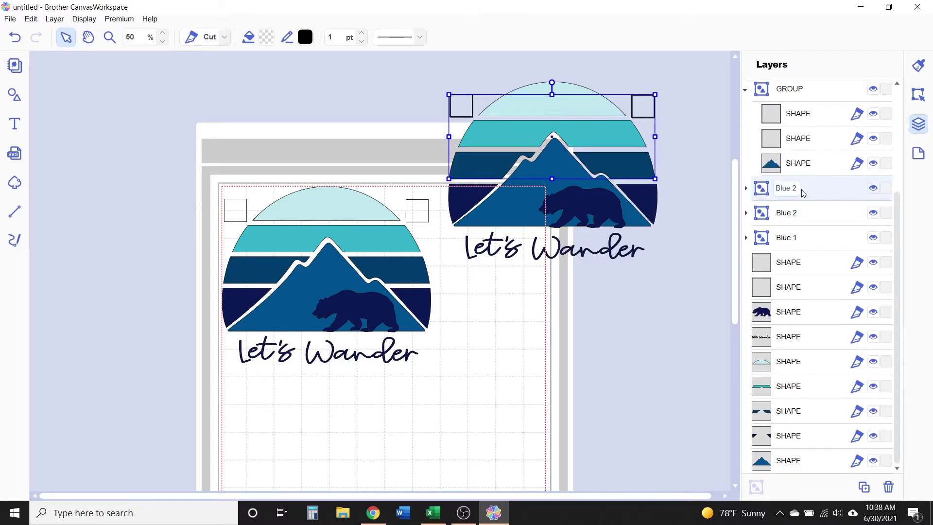
key("BackSpace")
type("3")
key("Return")
Rename the mountain group to "Blue 4" and the bear and lettering group to "Blue 5", collapse the latter and clear the selection.
double_click(807, 92)
type("Blue 4")
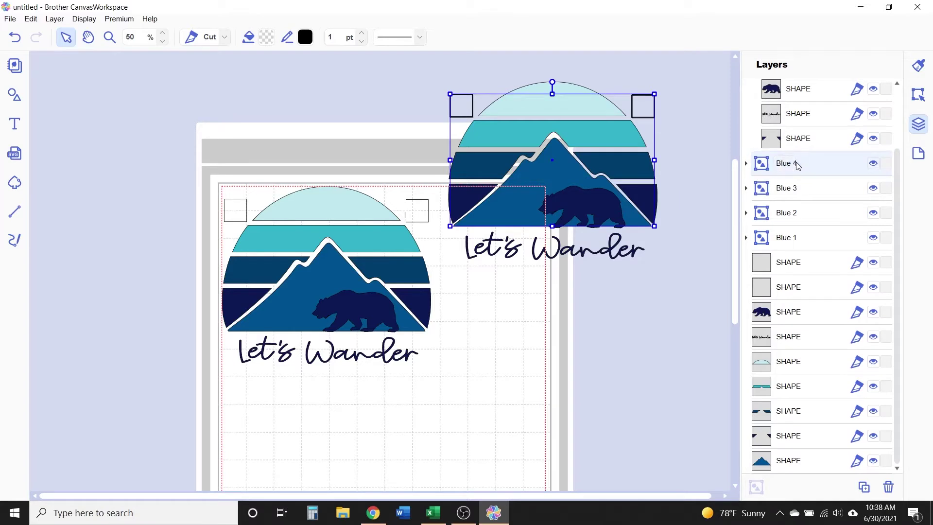
key("Return")
double_click(802, 90)
type("Blue 5")
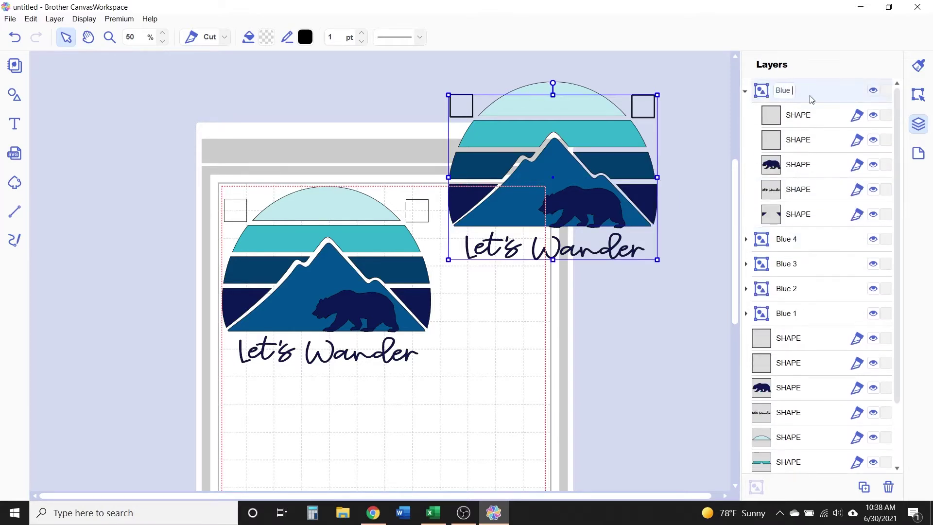
left_click(745, 91)
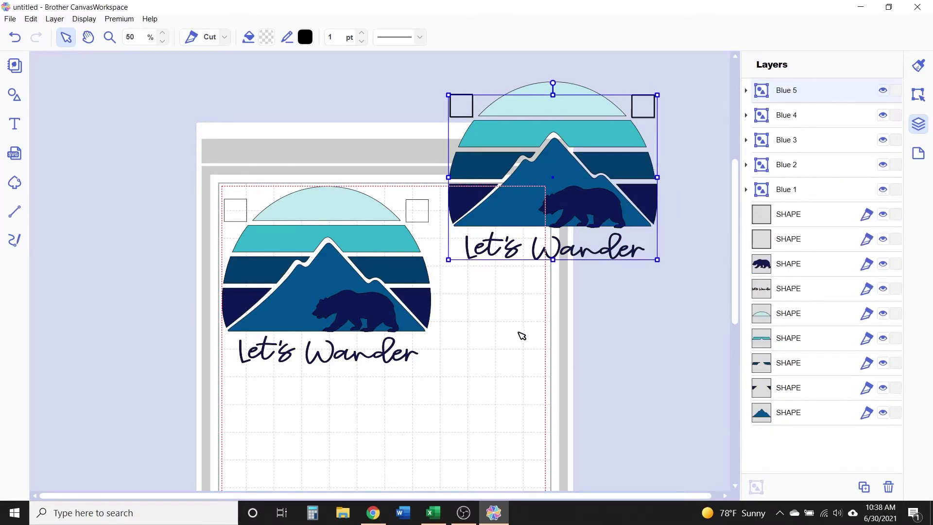
left_click(711, 297)
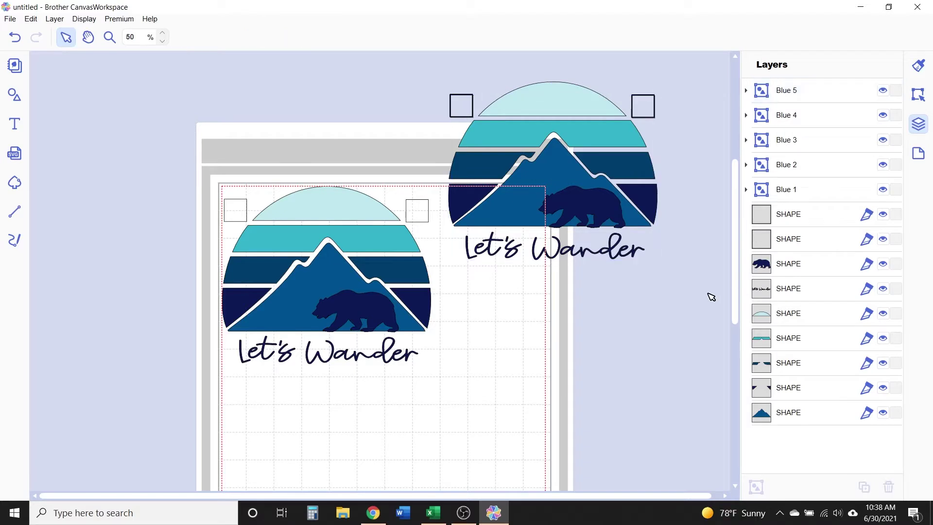
Group the original design's two loose squares, rename the group "Registration Marks", and collapse it.
left_click(826, 215)
left_click(827, 240, "shift")
right_click(828, 218)
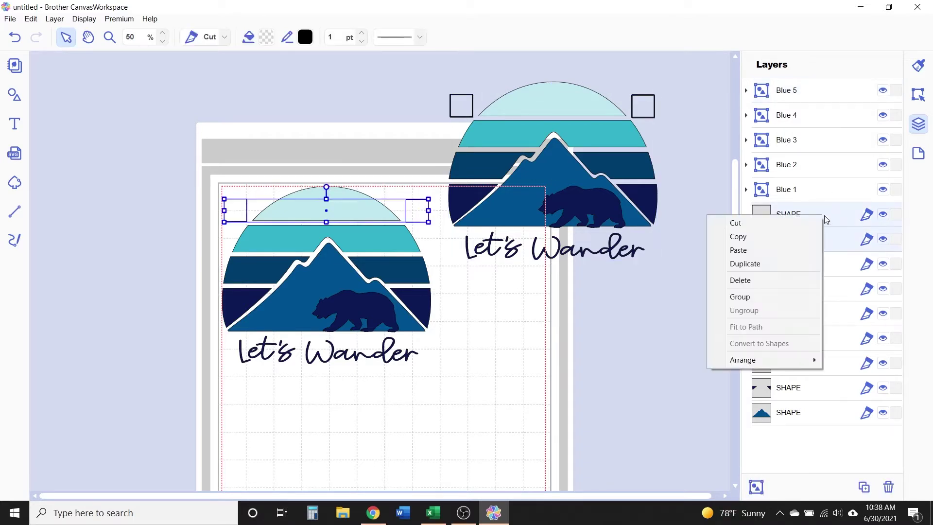
left_click(786, 295)
double_click(794, 215)
type("Registration Marks")
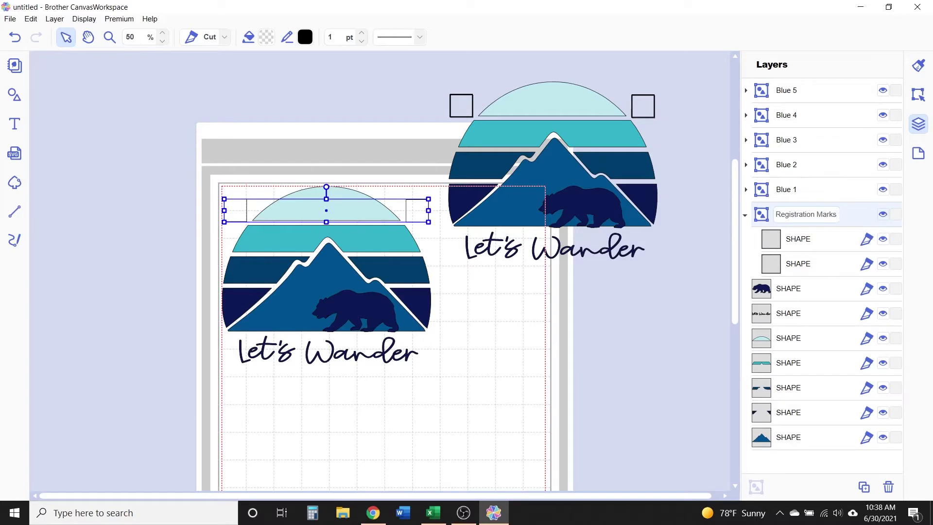
key("Return")
left_click(745, 215)
Group the seven remaining loose shapes of the design, rename the group "Original Design", collapse it and clear the selection.
left_click(830, 240)
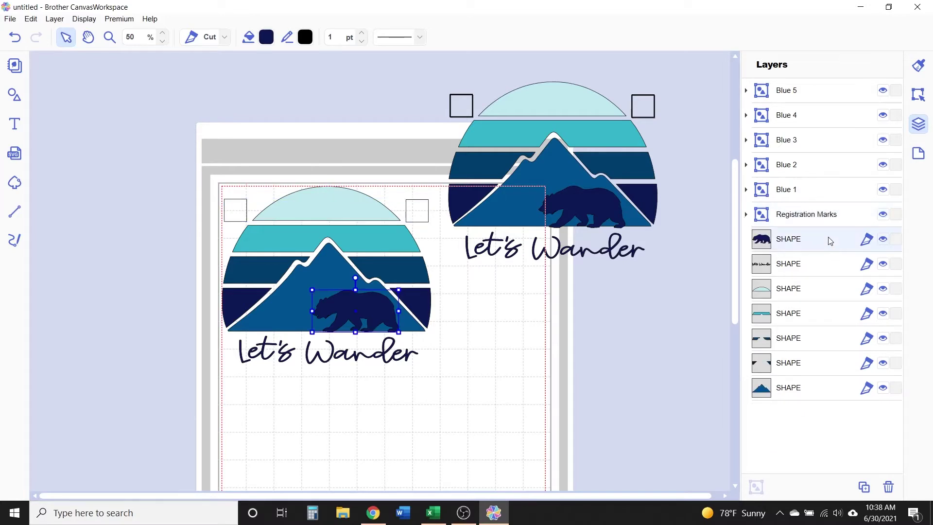
left_click(812, 392, "shift")
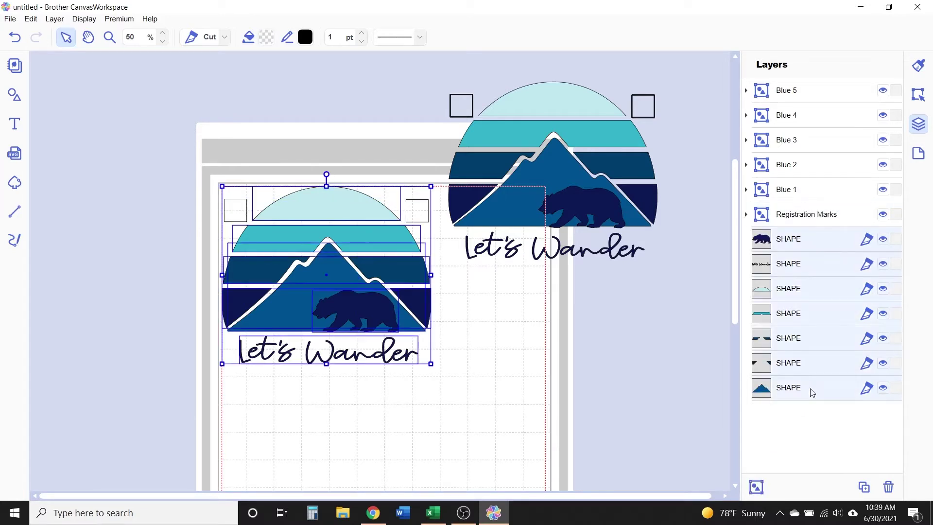
right_click(812, 392)
left_click(802, 312)
double_click(796, 240)
type("Original Design")
key("Return")
left_click(745, 241)
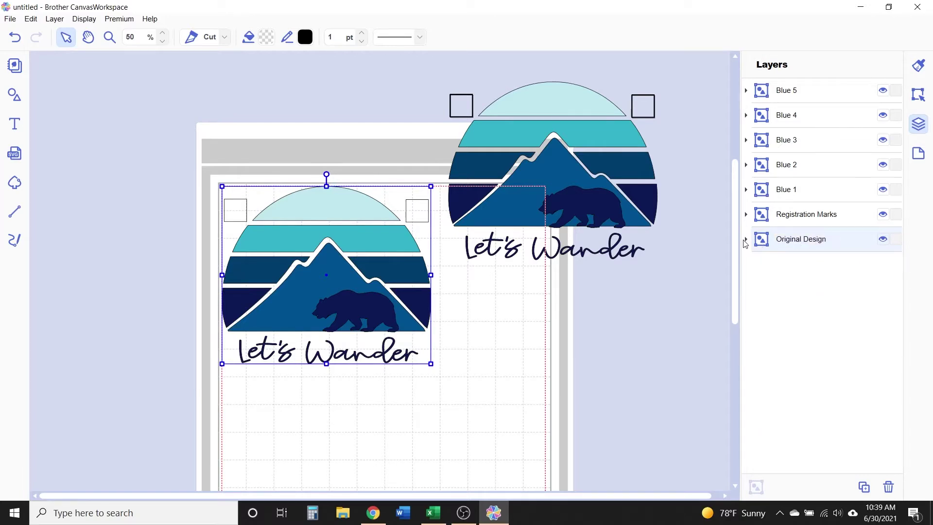
left_click(761, 277)
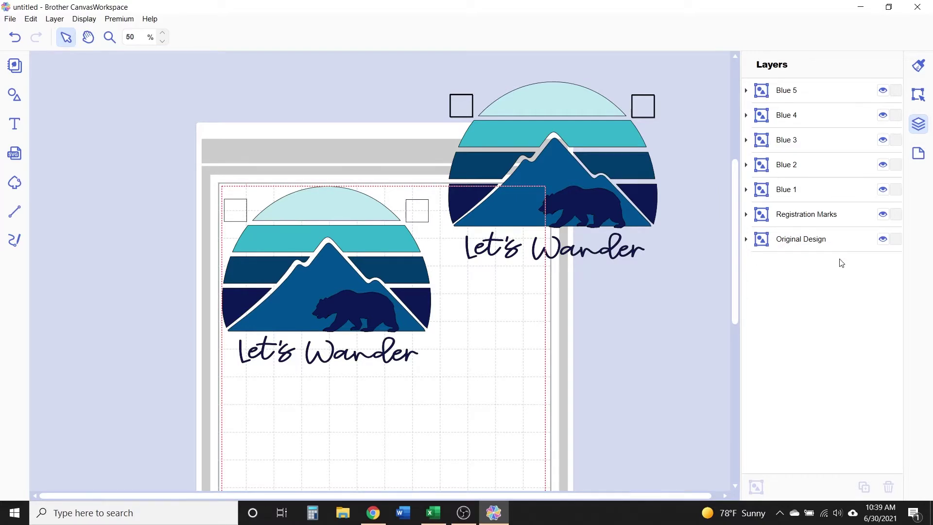
Hide the "Original Design" and "Registration Marks" groups.
left_click(882, 239)
left_click(884, 215)
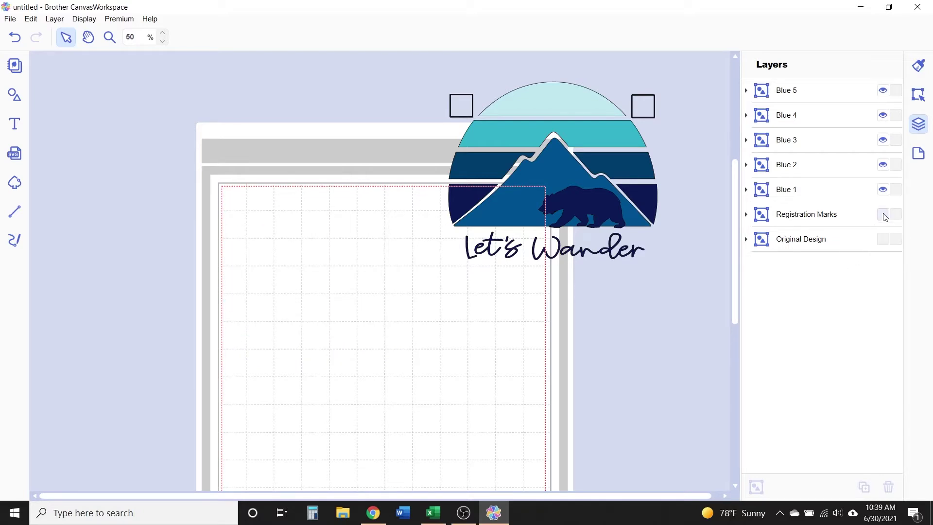
Move the Blue 1 group to the mat's upper left corner and the Blue 2 group to its lower left corner.
left_click(857, 196)
left_click_drag(595, 113, 366, 216)
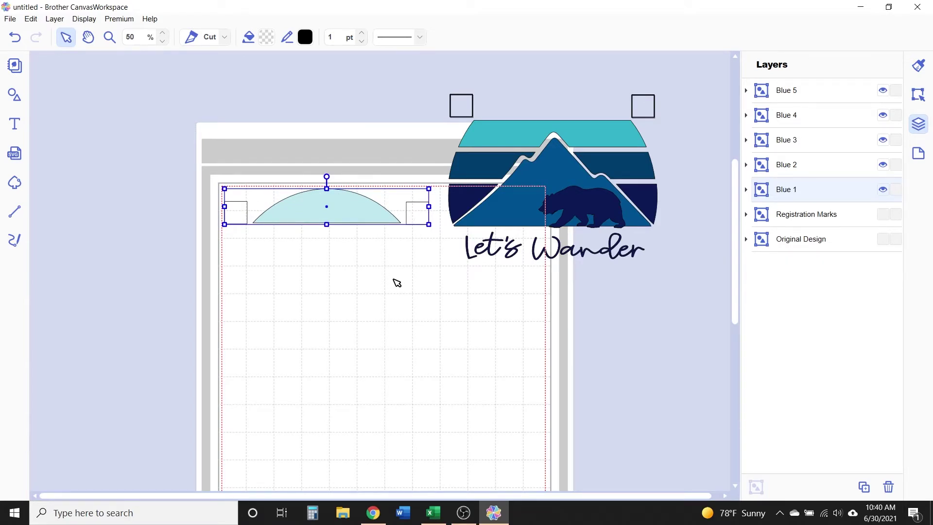
scroll(397, 283, "down", 1)
left_click_drag(608, 110, 381, 472)
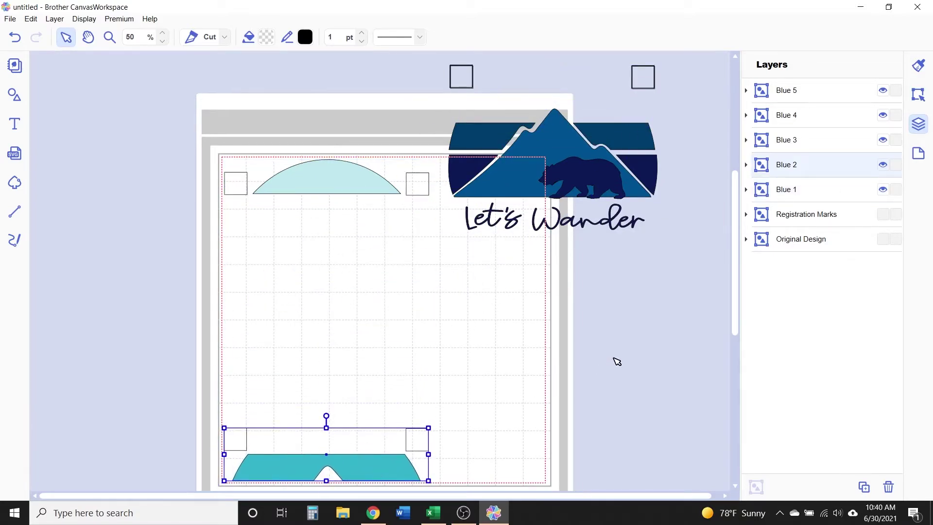
Move the Blue 3 group onto the mat, rotate it 90°, and place it along the right edge at about X 6.42", Y 6.48".
left_click_drag(631, 137, 511, 317)
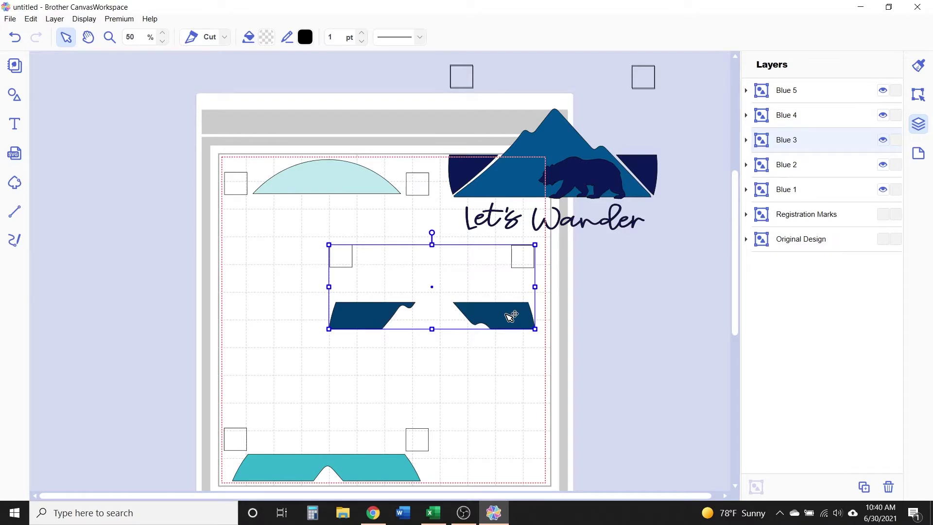
left_click_drag(511, 316, 511, 379)
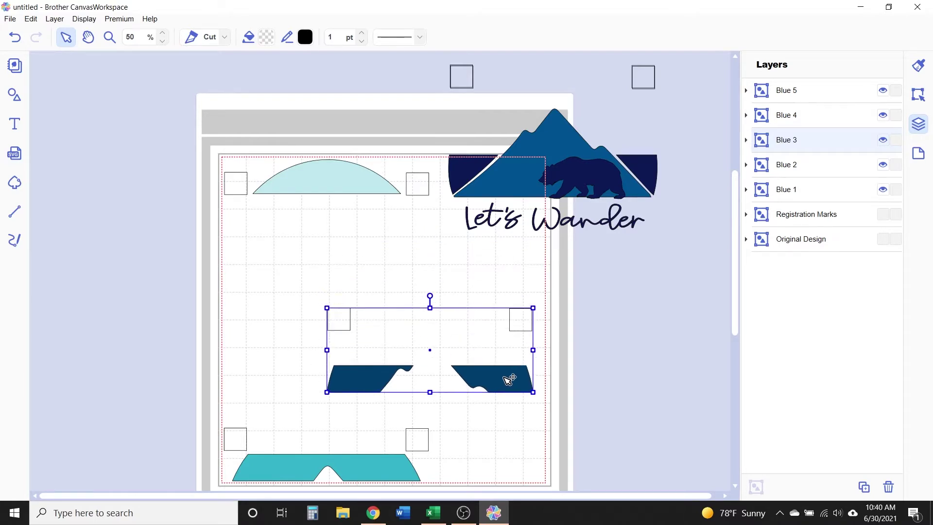
left_click(919, 95)
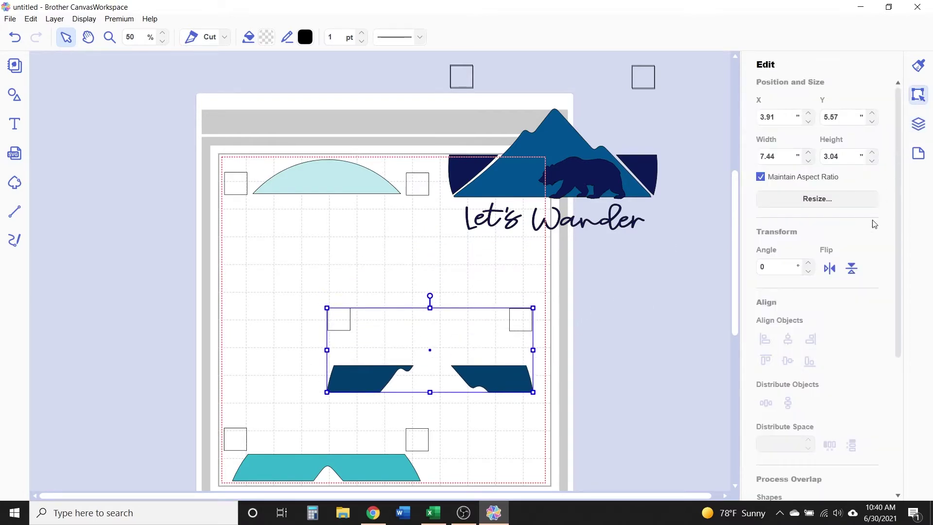
double_click(777, 267)
type("90")
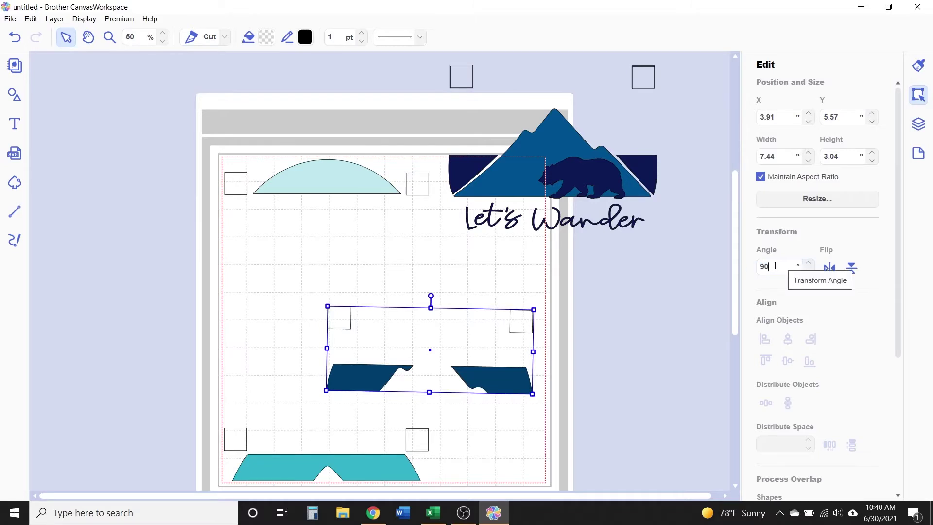
key("Return")
left_click_drag(410, 298, 481, 323)
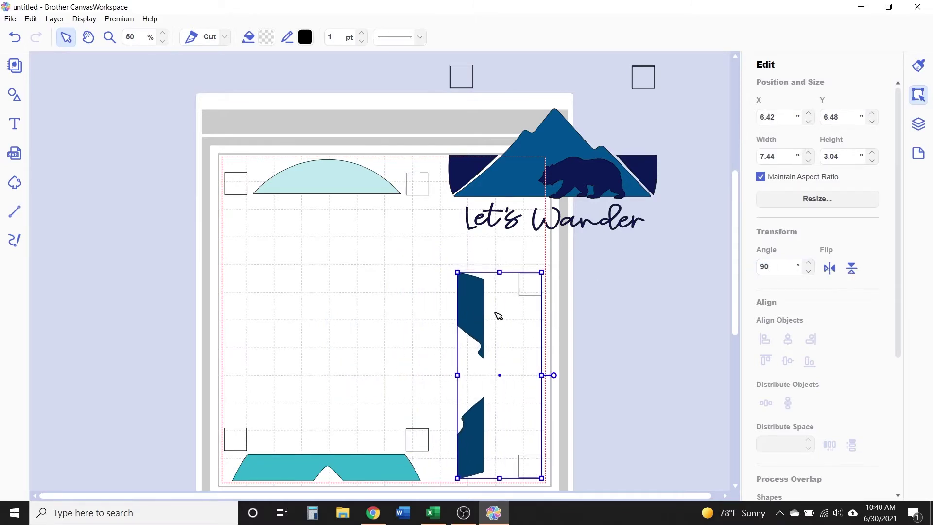
Hide the Blue 4 and Blue 5 groups, leaving only Blue 1, Blue 2 and Blue 3 shown, and clear the selection.
mouse_move(570, 148)
left_mouse_down()
mouse_move(350, 265)
mouse_move(570, 147)
left_mouse_up()
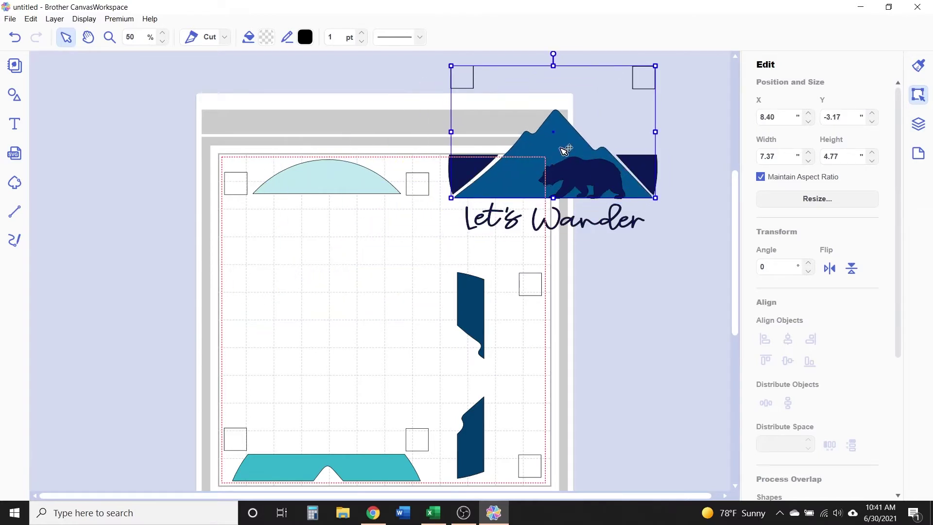
left_click(915, 129)
left_click(882, 115)
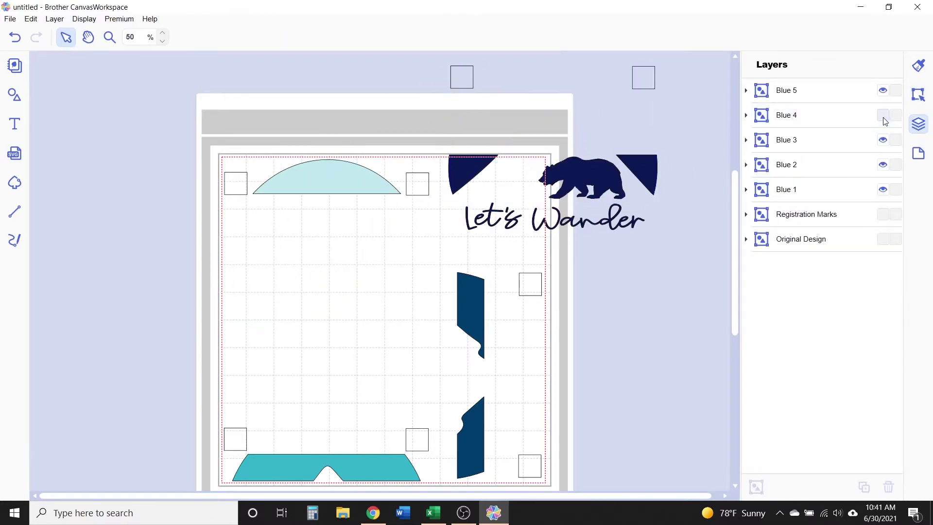
left_click(883, 91)
left_click(824, 193)
left_click(819, 166)
left_click(820, 141)
left_click(710, 268)
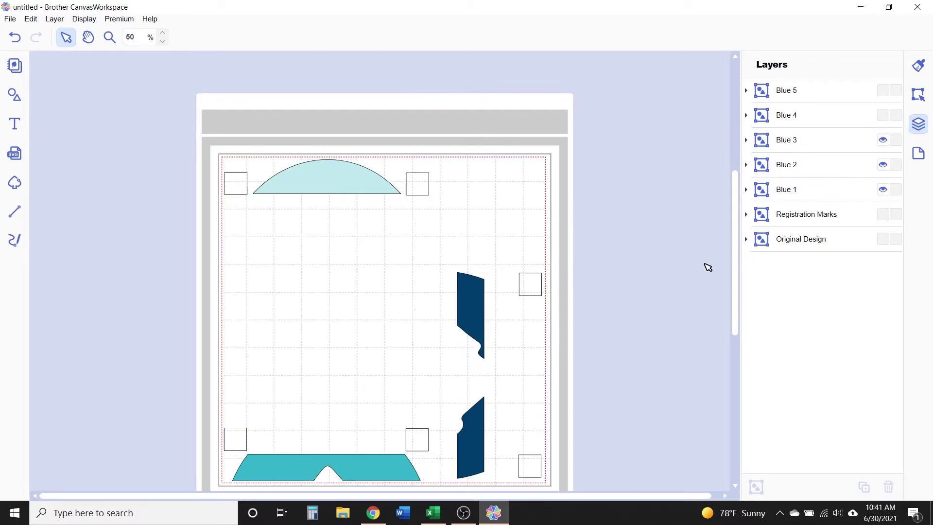
Nudge the Blue 3 group slightly toward the mat's right edge and transfer the visible layers as an FCM file via the Internet.
scroll(709, 266, "down", 1)
left_click(479, 270)
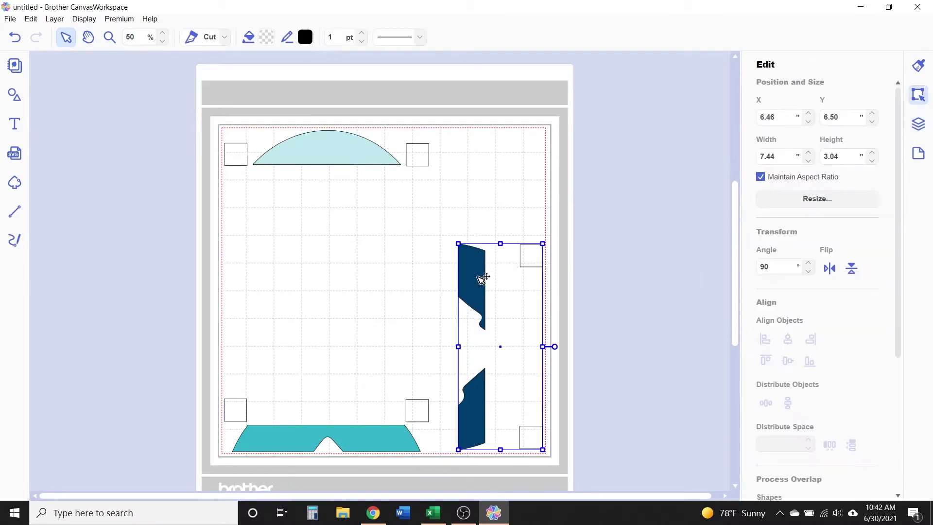
left_click(17, 22)
left_click(32, 129)
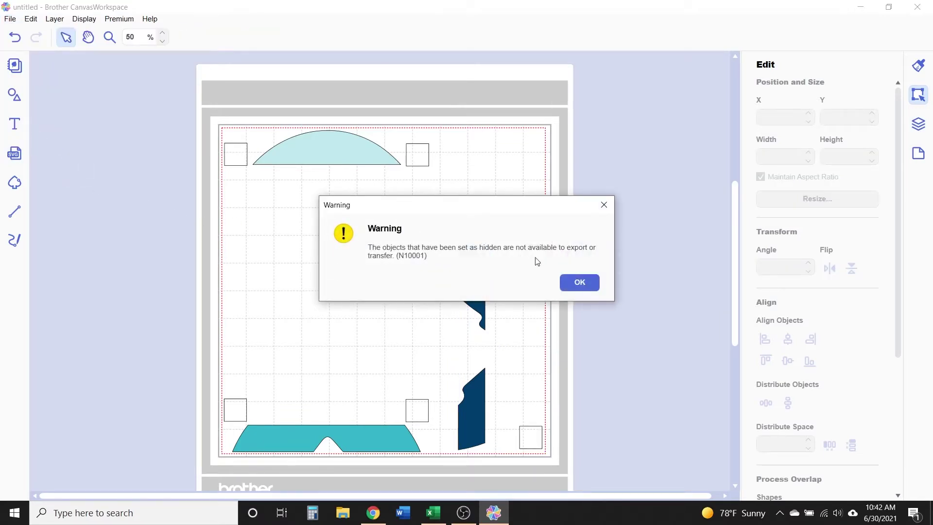
left_click(571, 284)
left_click(572, 259)
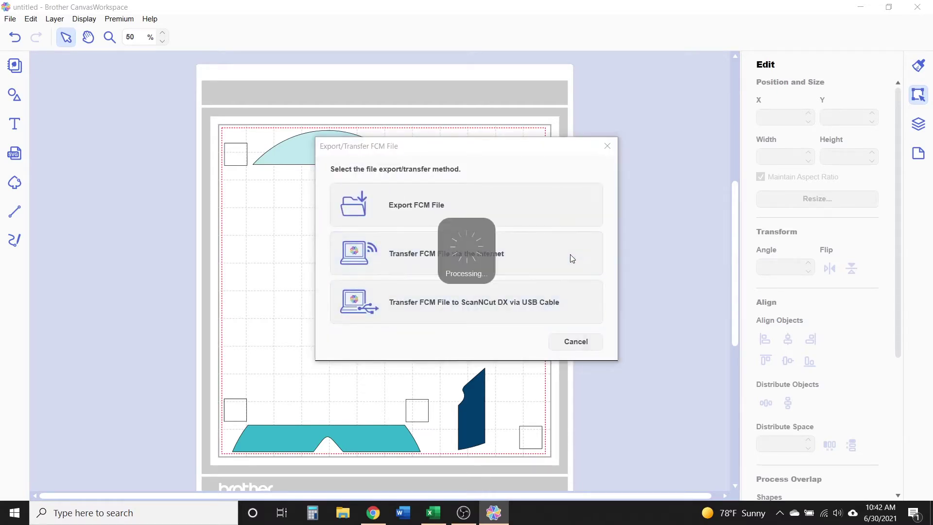
left_click(587, 287)
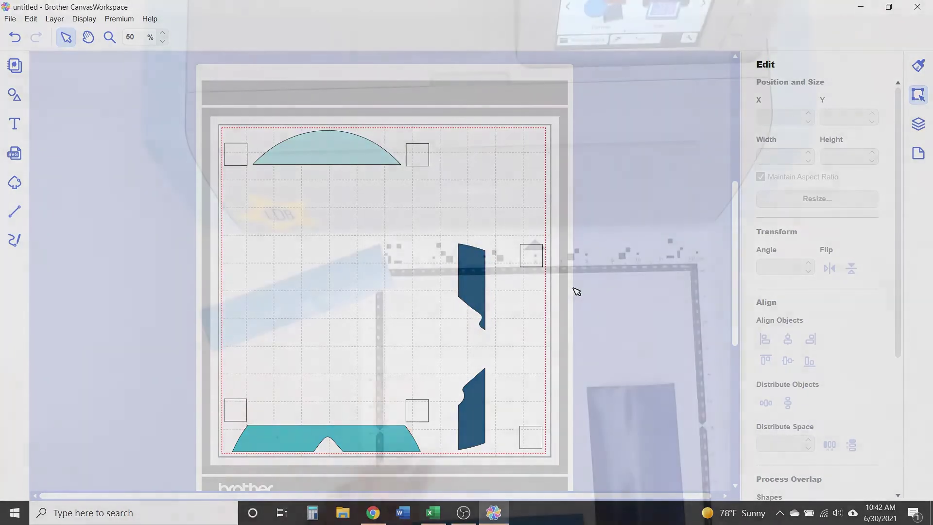